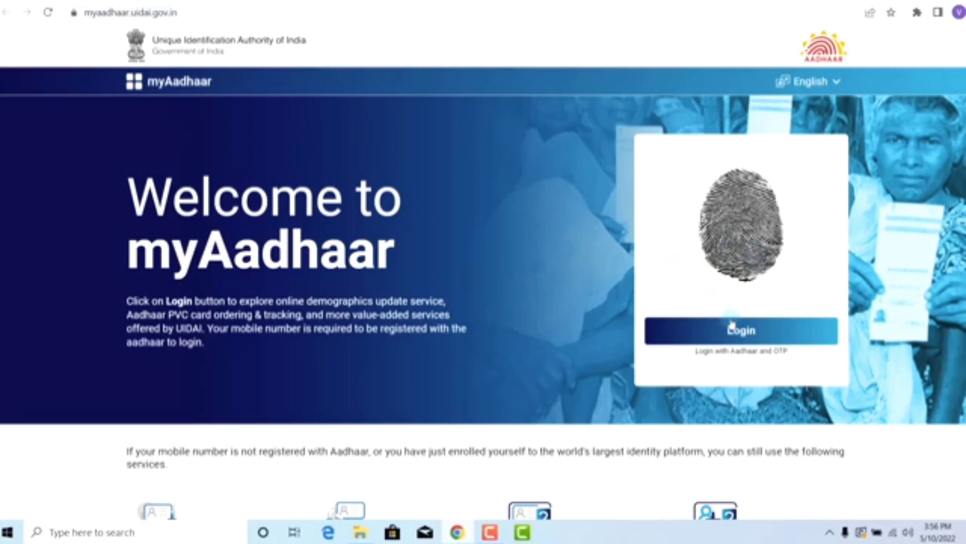
On the Aadhaar and OTP login page, enter the Aadhaar number and the captcha text
click(761, 331)
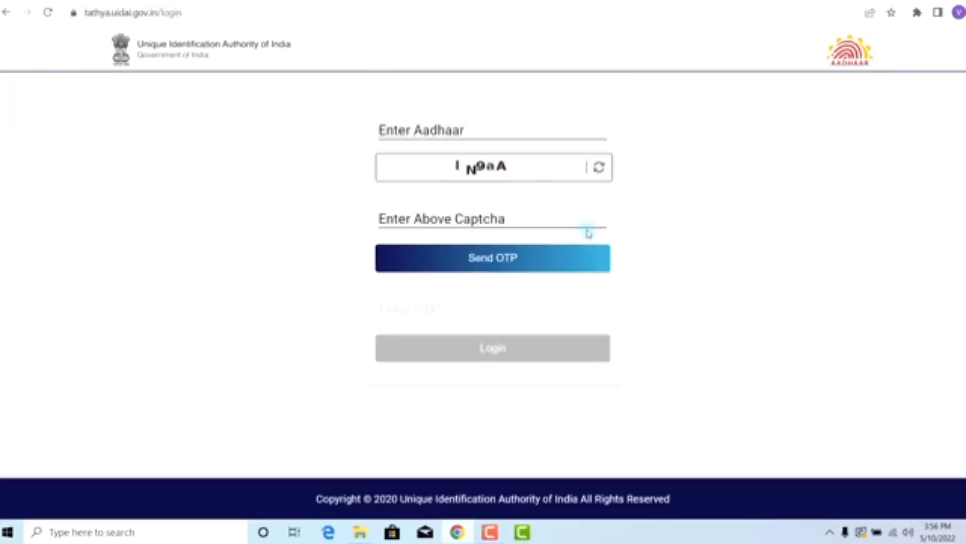
click(419, 138)
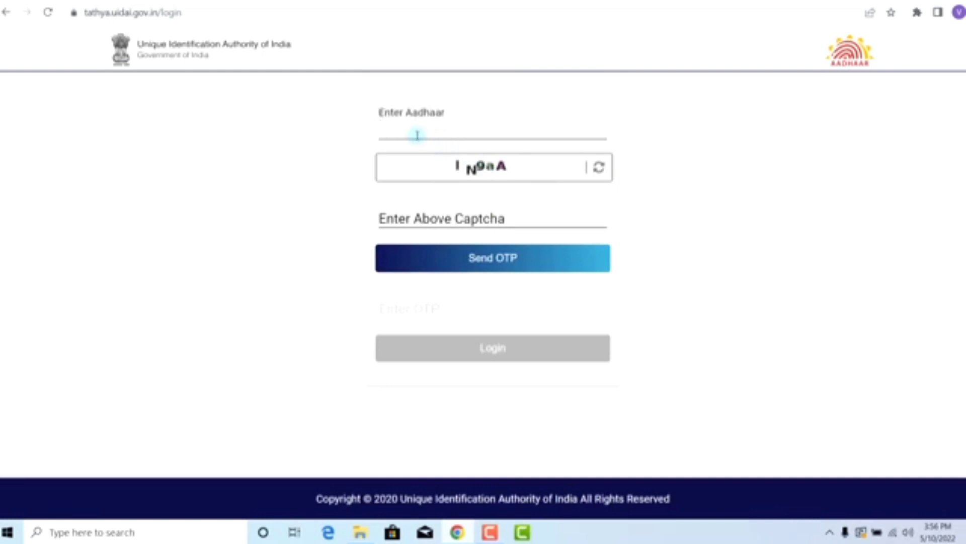
text(222222222222)
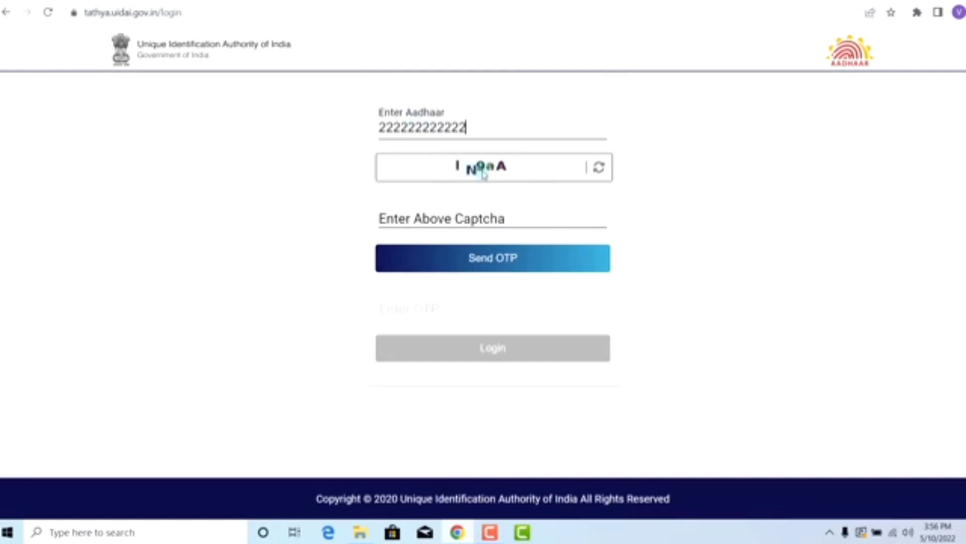
click(401, 208)
text(IN)
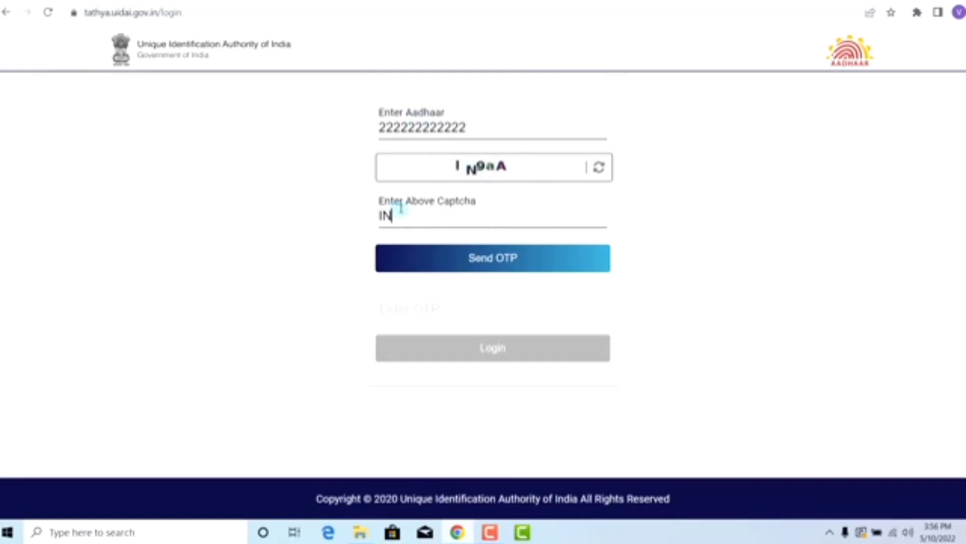
text(9aA)
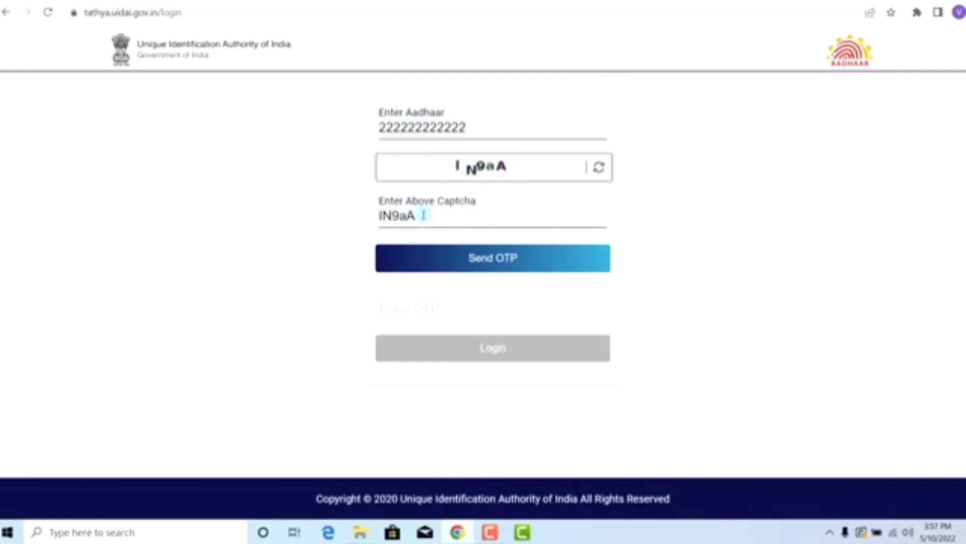
Request the login OTP (retrying with a new captcha), enter the received OTP, and log in
click(501, 262)
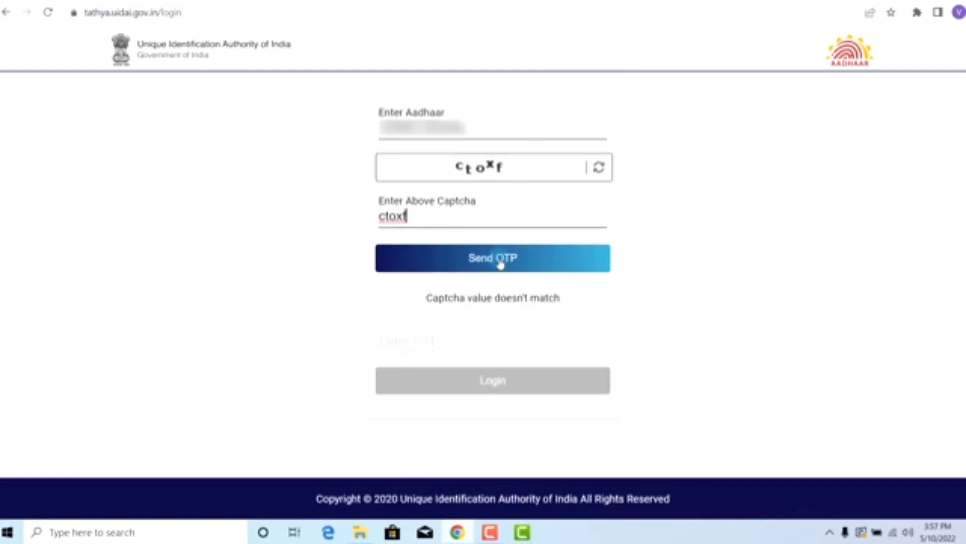
click(502, 263)
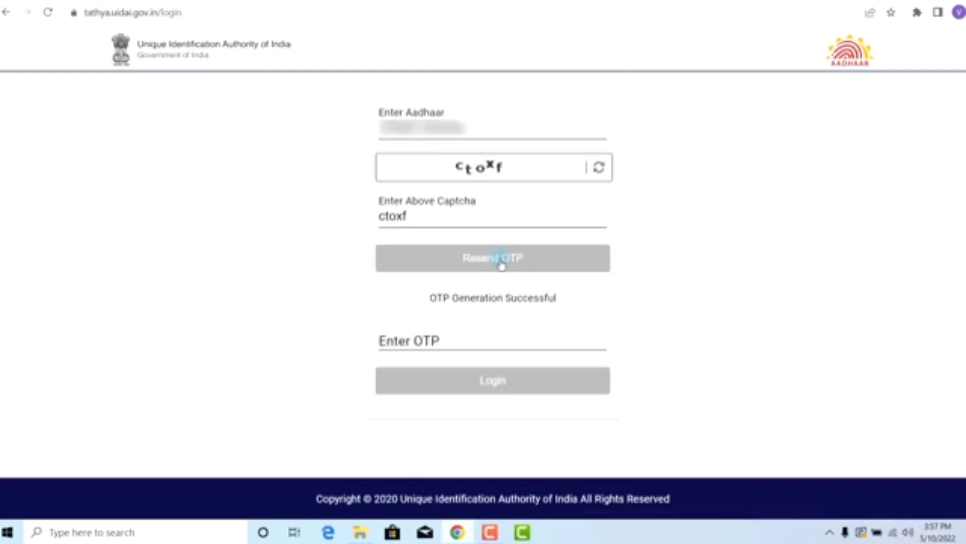
click(442, 352)
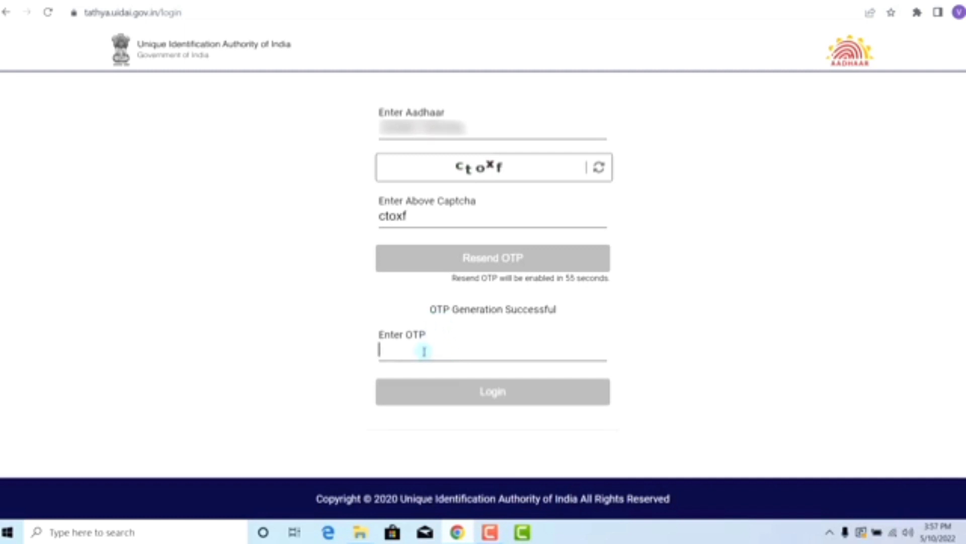
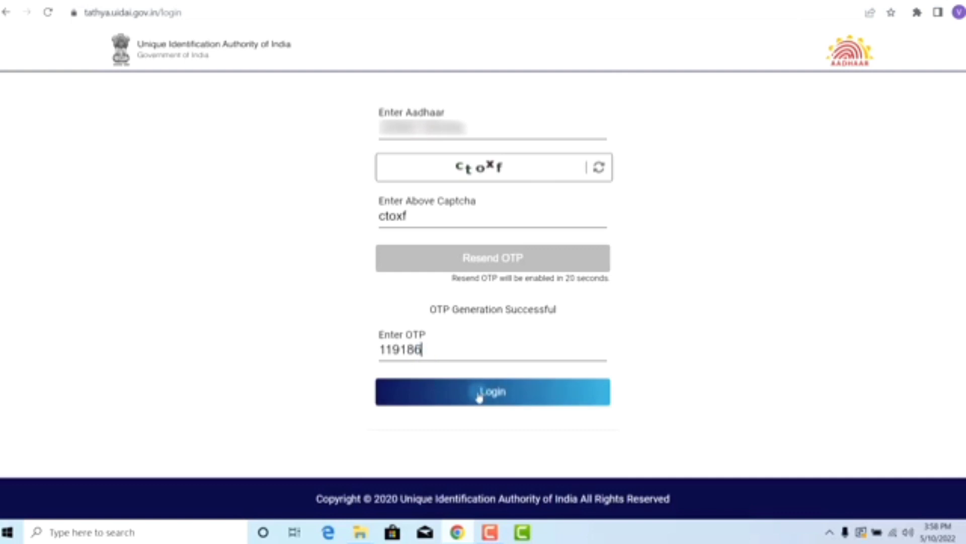
click(469, 394)
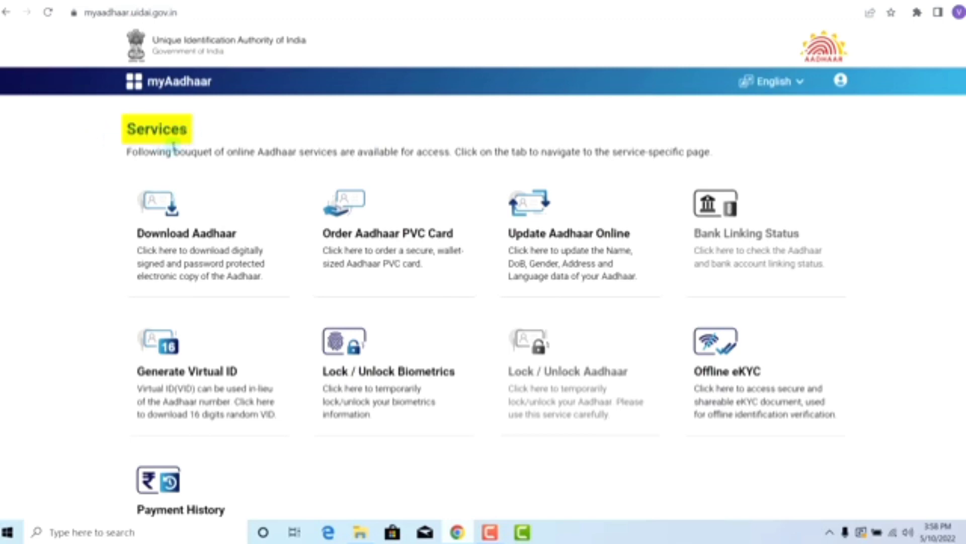
Show the Aadhaar card from the profile menu and flip it to view the back
click(841, 85)
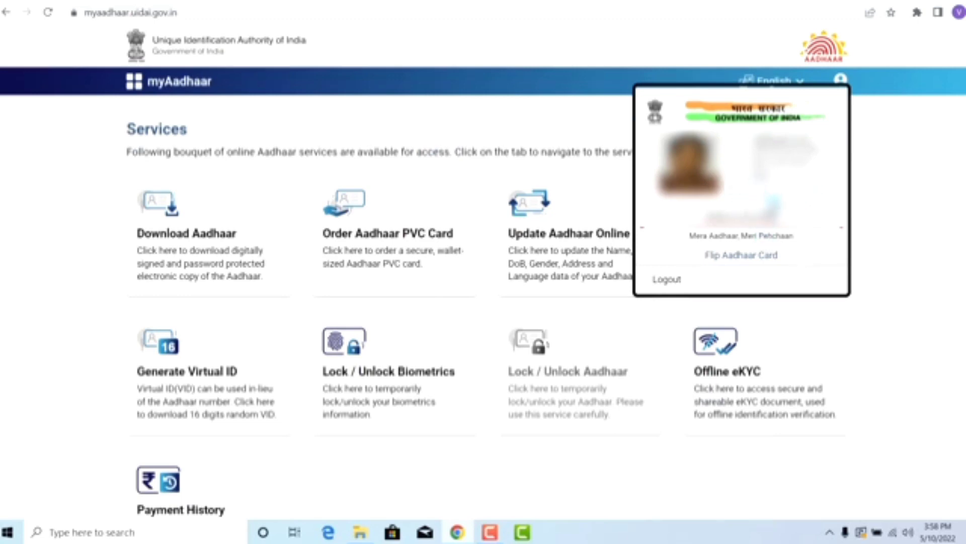
click(722, 257)
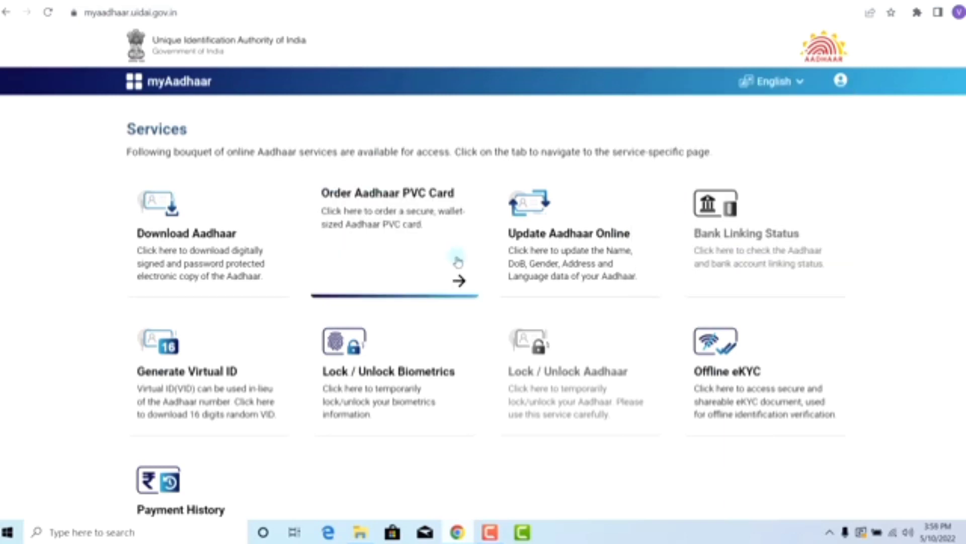
Open Update Aadhaar Online, read its How it Works steps through step 9, and proceed
click(578, 260)
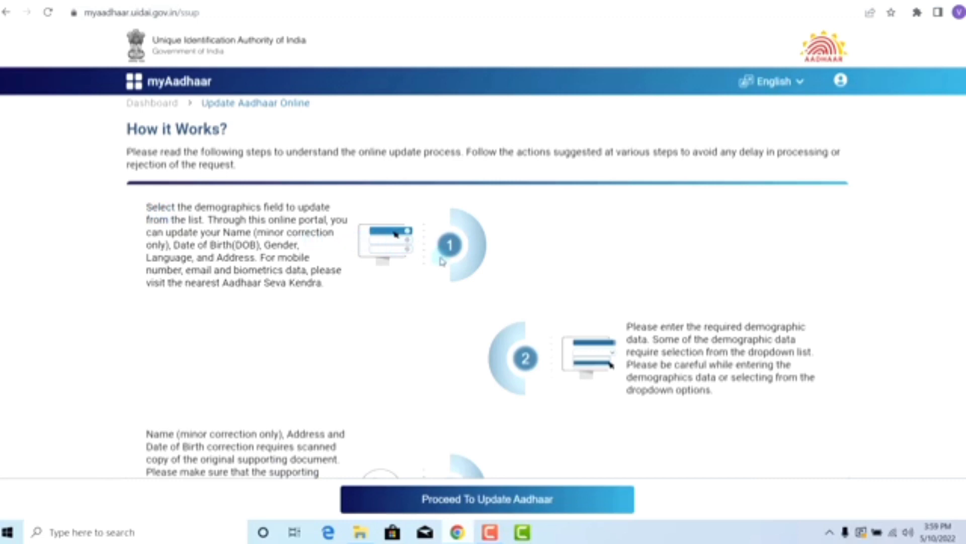
scroll(440, 257, down, 1)
scroll(437, 251, down, 1)
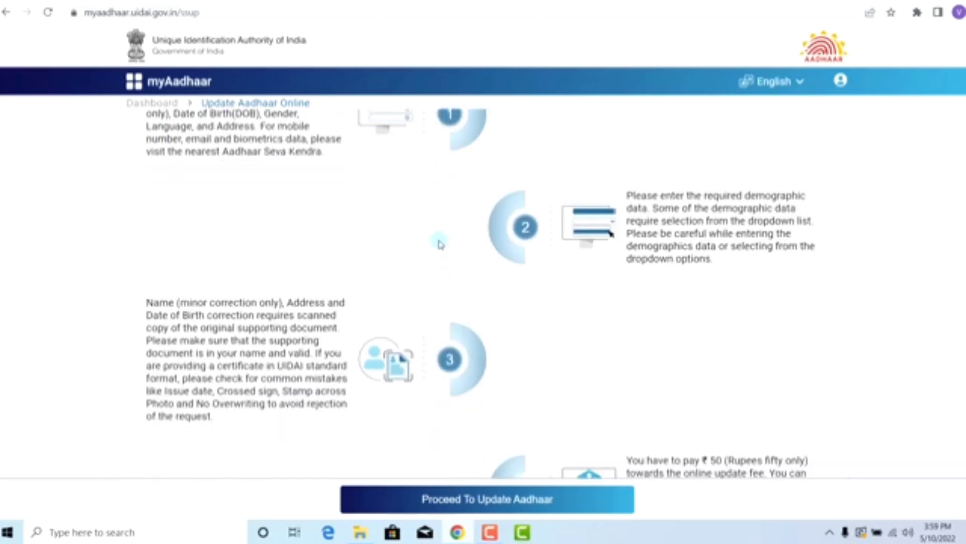
scroll(438, 249, down, 8)
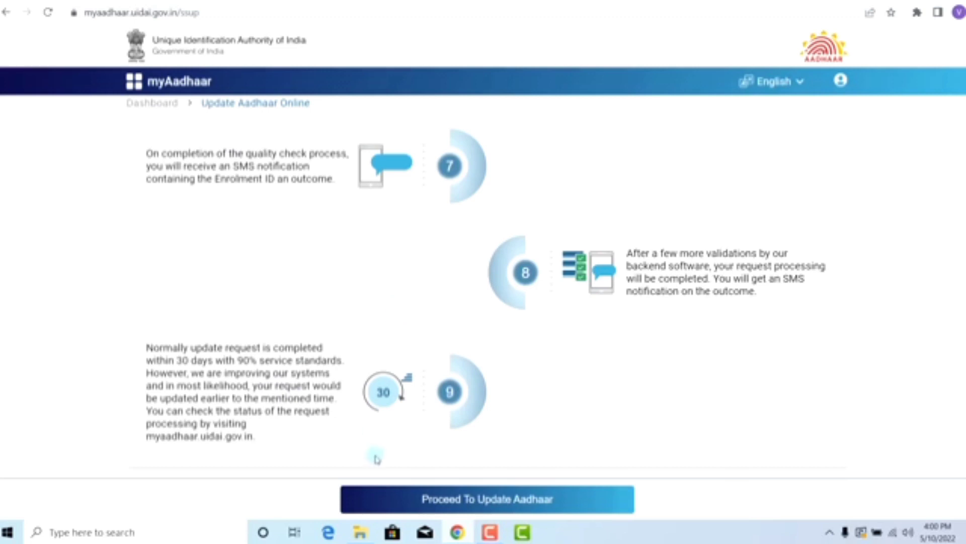
click(412, 499)
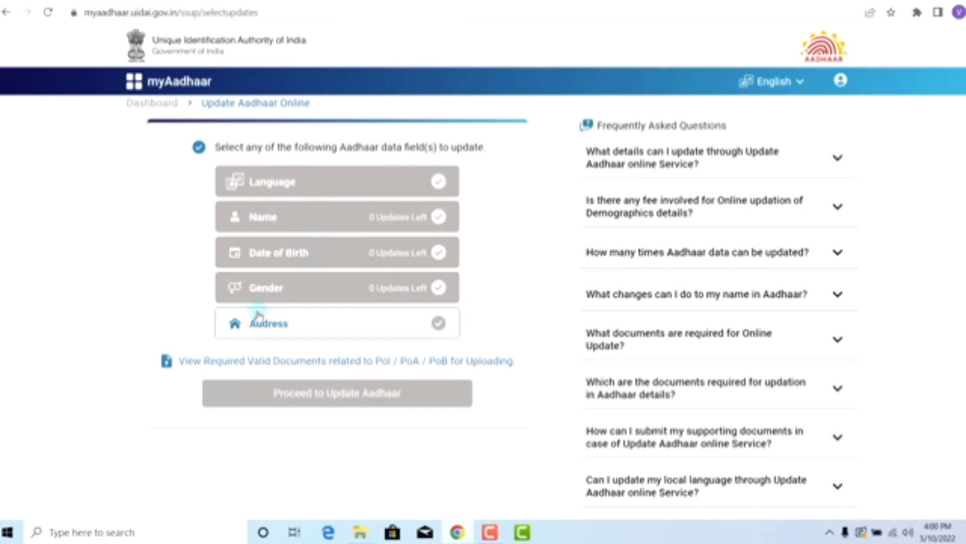
Select Address as the detail to update and proceed to the address form
click(320, 324)
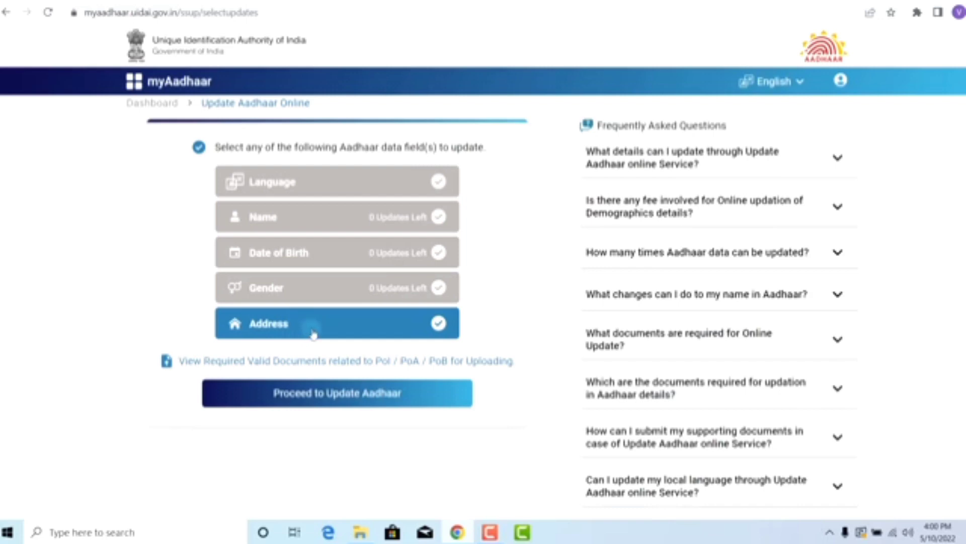
click(323, 401)
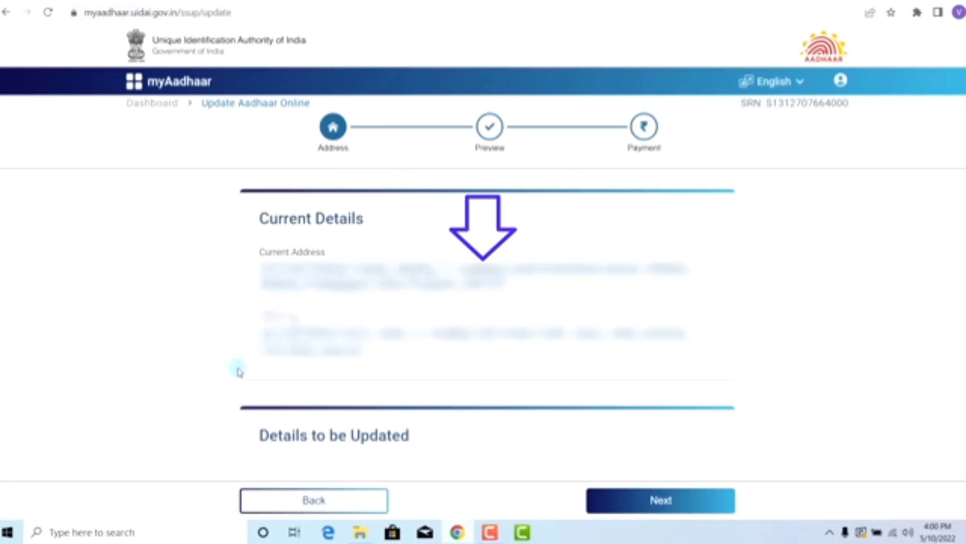
Fill Care of with a sample name and House/Building/Apartment with EXAMPLE S2/45
scroll(930, 181, down, 5)
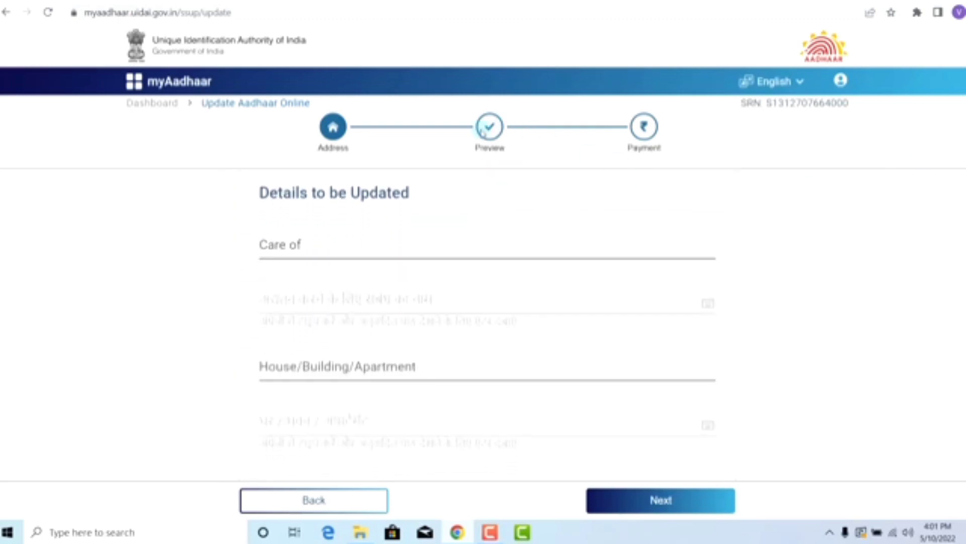
click(297, 245)
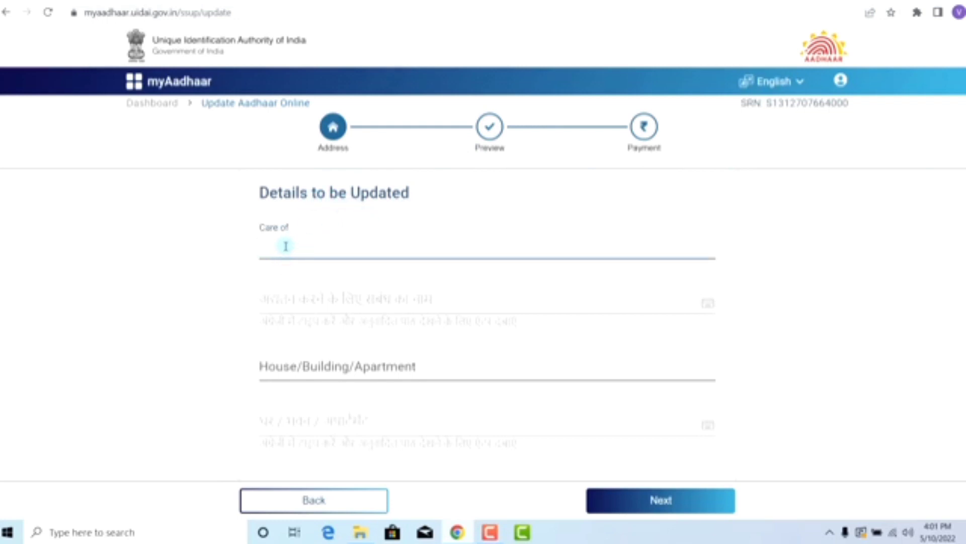
text(EXAM)
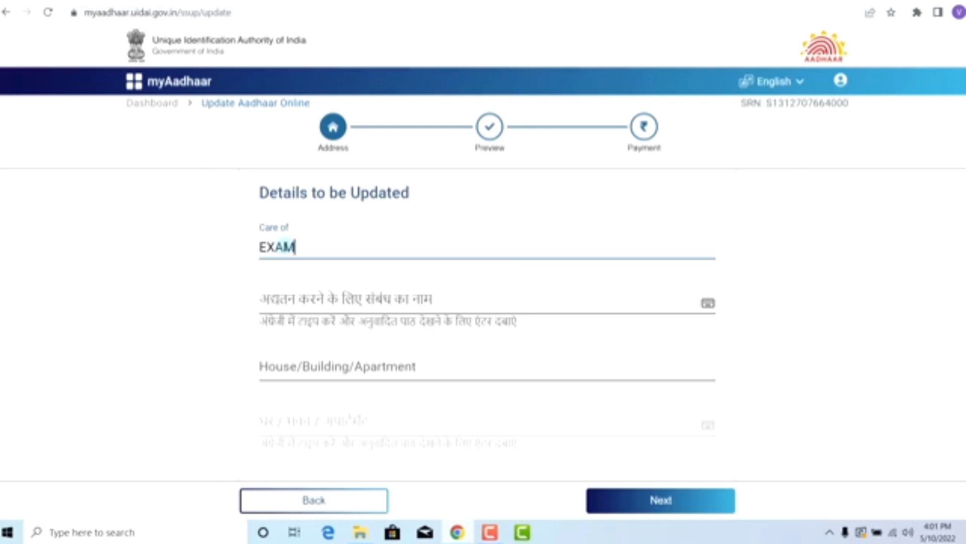
text(PLE C)
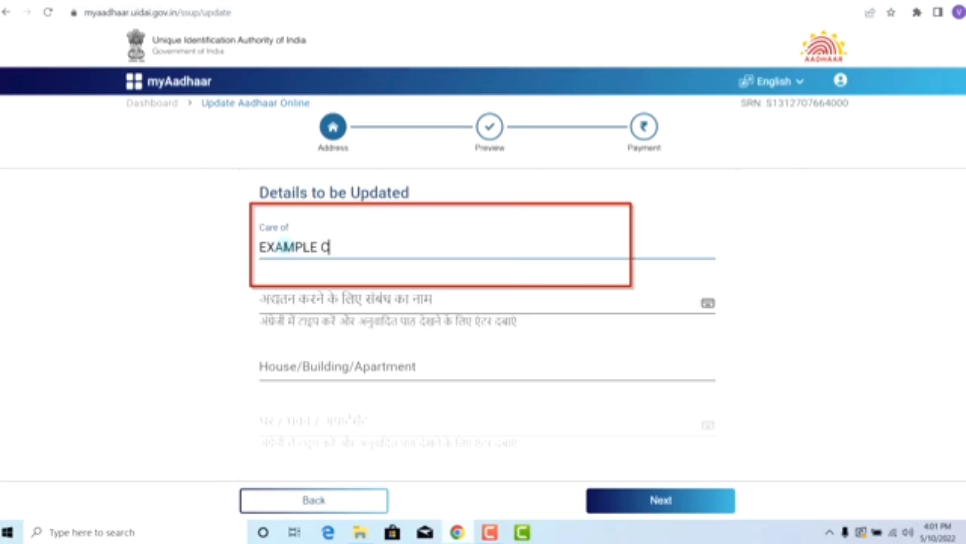
text(ARE OF)
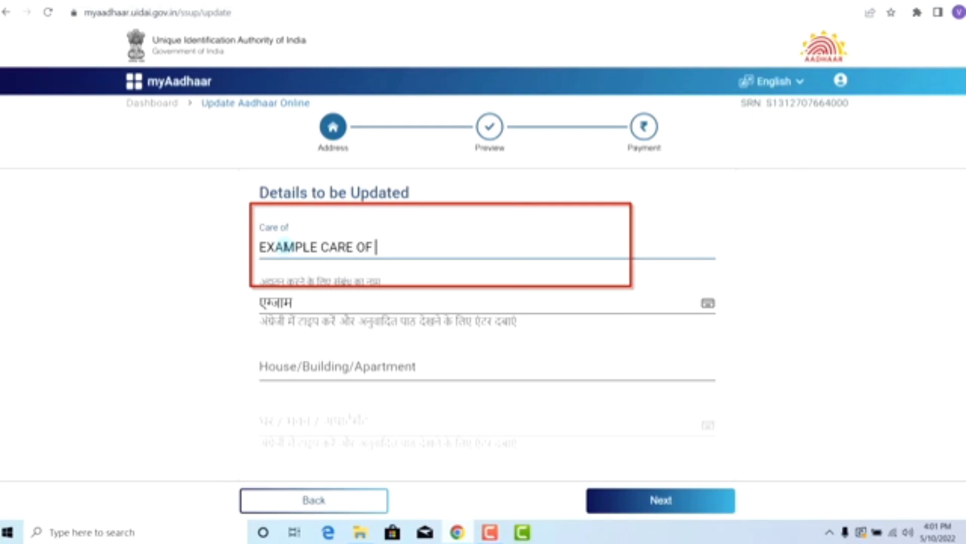
text( NAME)
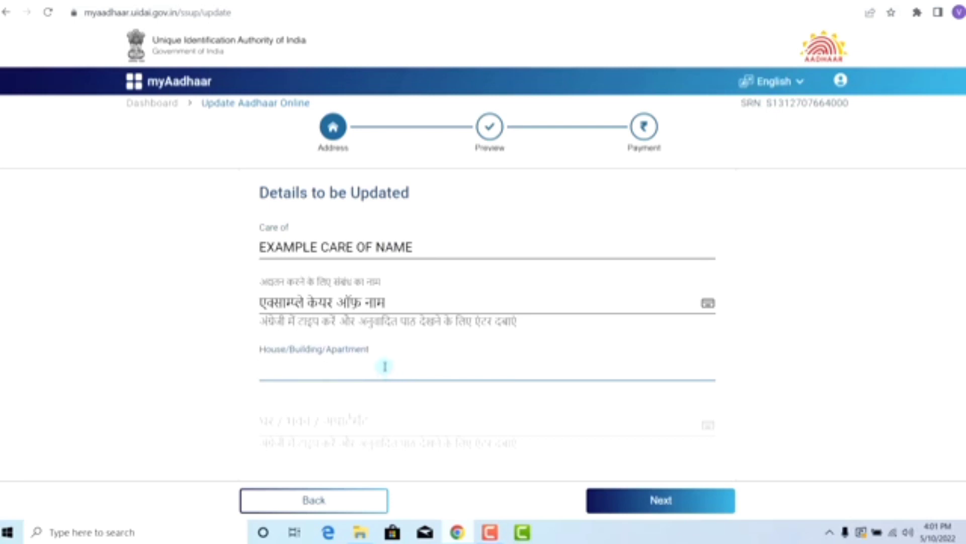
text(EXAMPLE S2/45)
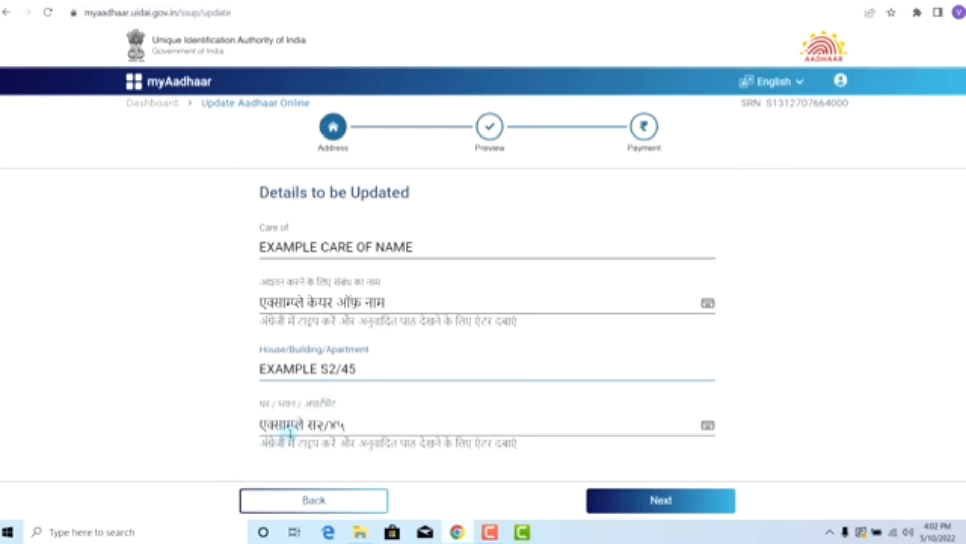
Enter HARDOI as the street and area, and EXAMPLE PUBLIC SCHOOL as the landmark
scroll(296, 420, down, 1)
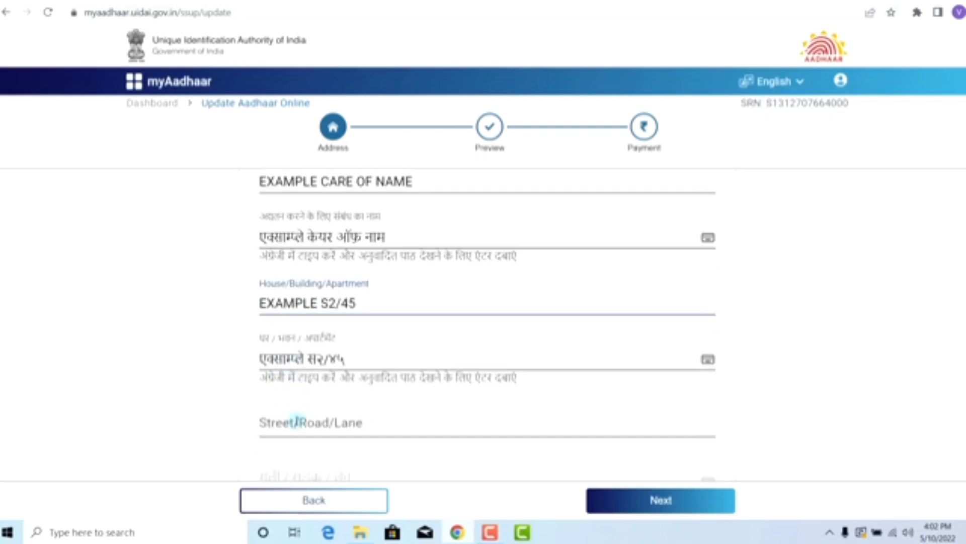
click(287, 423)
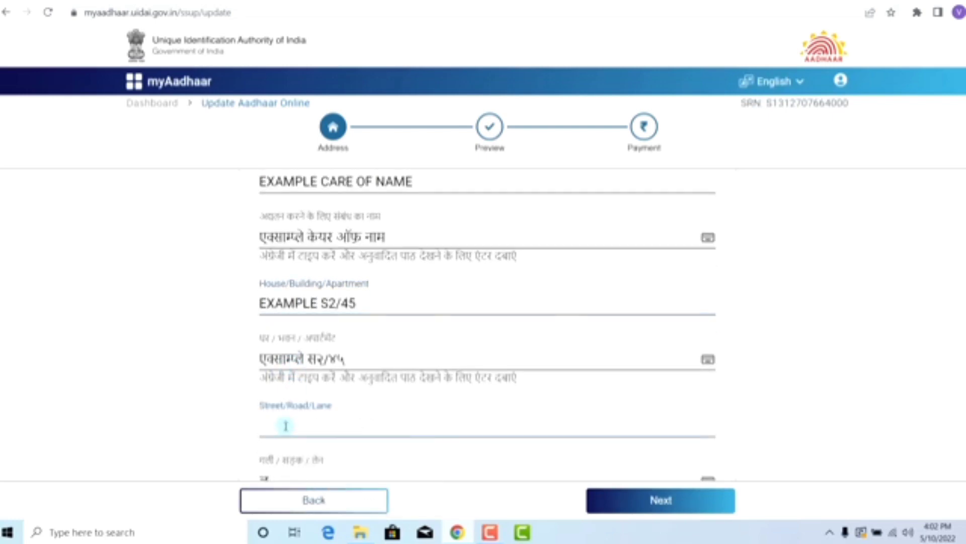
text(HARDOI)
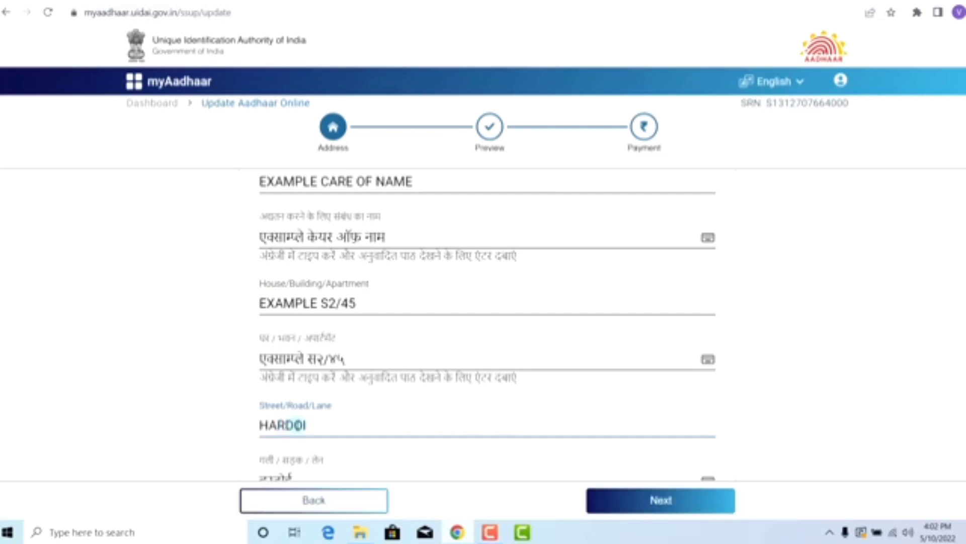
scroll(296, 427, down, 1)
scroll(312, 395, down, 1)
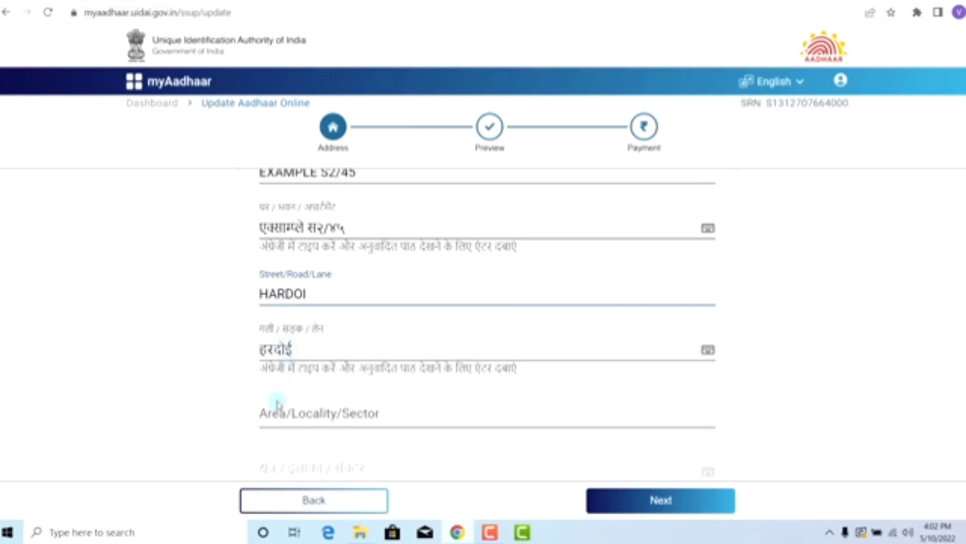
scroll(487, 323, down, 4)
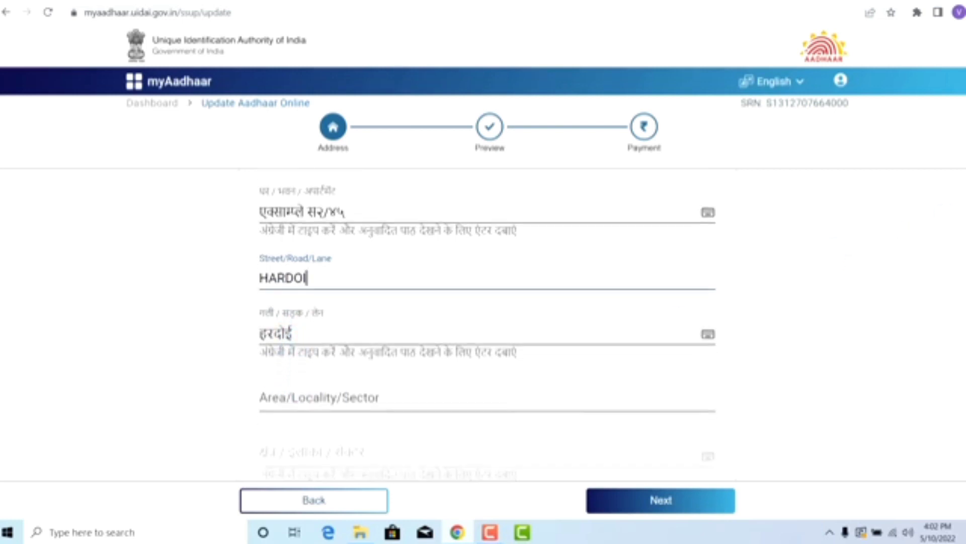
click(293, 309)
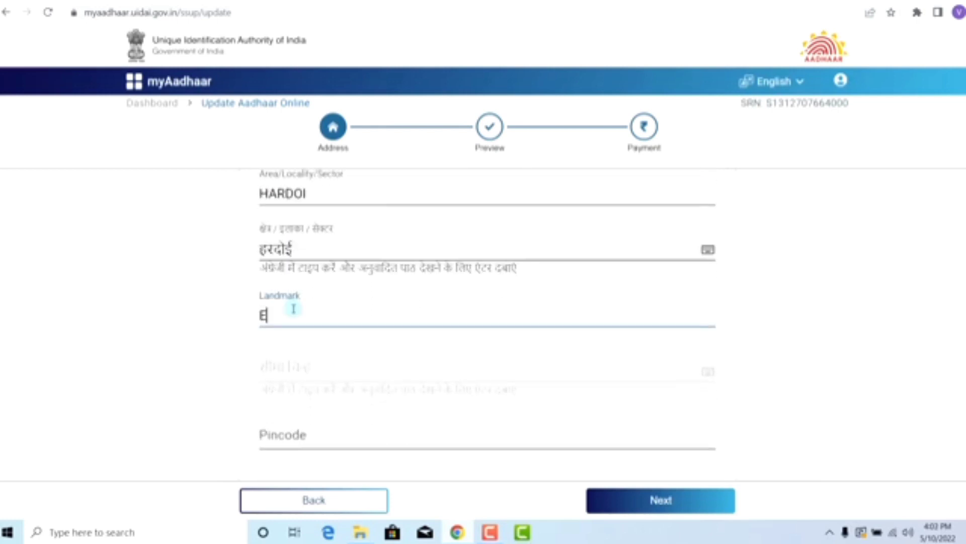
text(EXA)
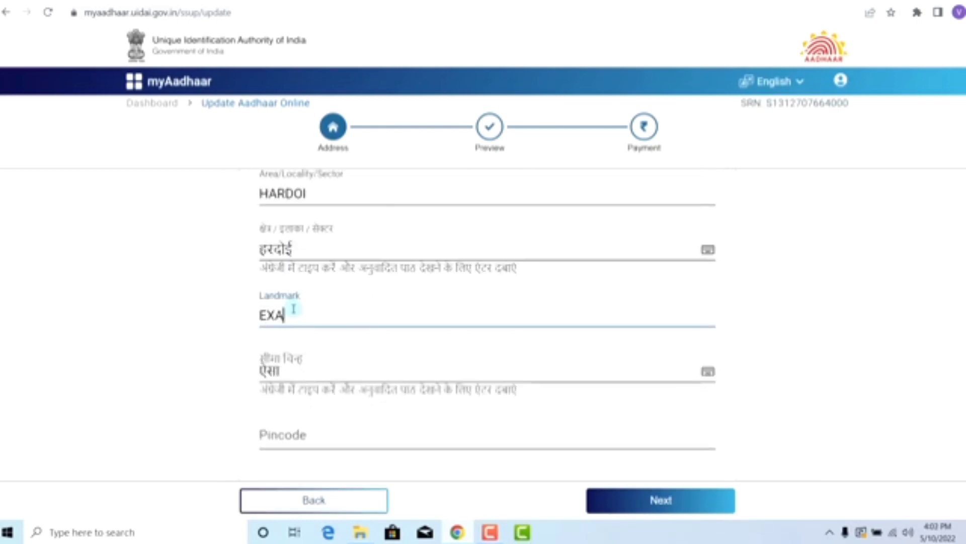
text(MPLE PUBLIC SC)
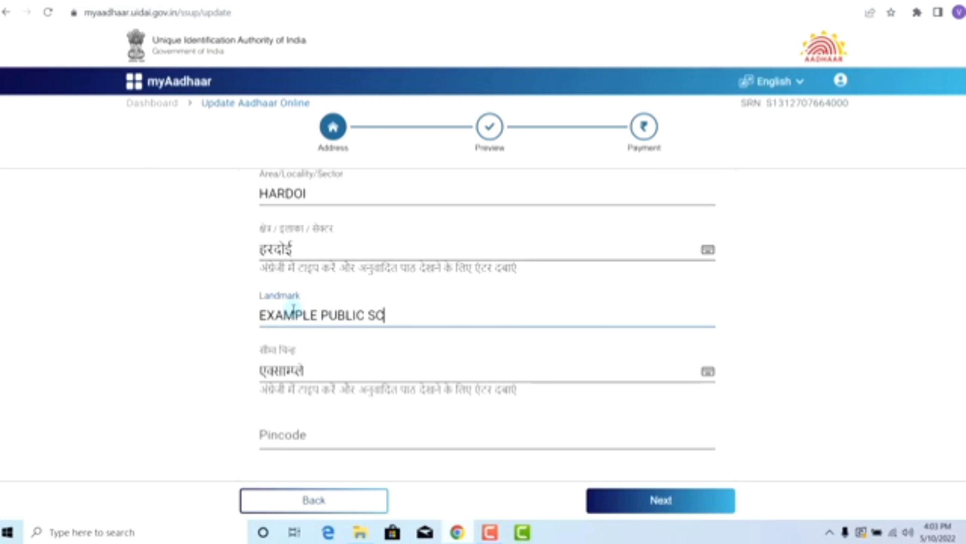
text(HOOL)
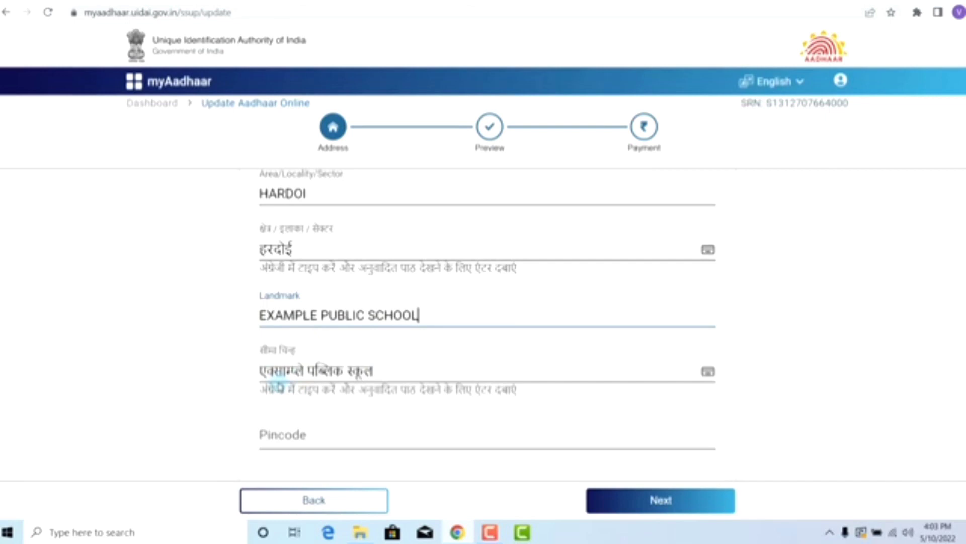
Enter pincode 226003, pick Lucknow as the city, and choose DigiLocker for supporting documents
click(272, 430)
text(226003)
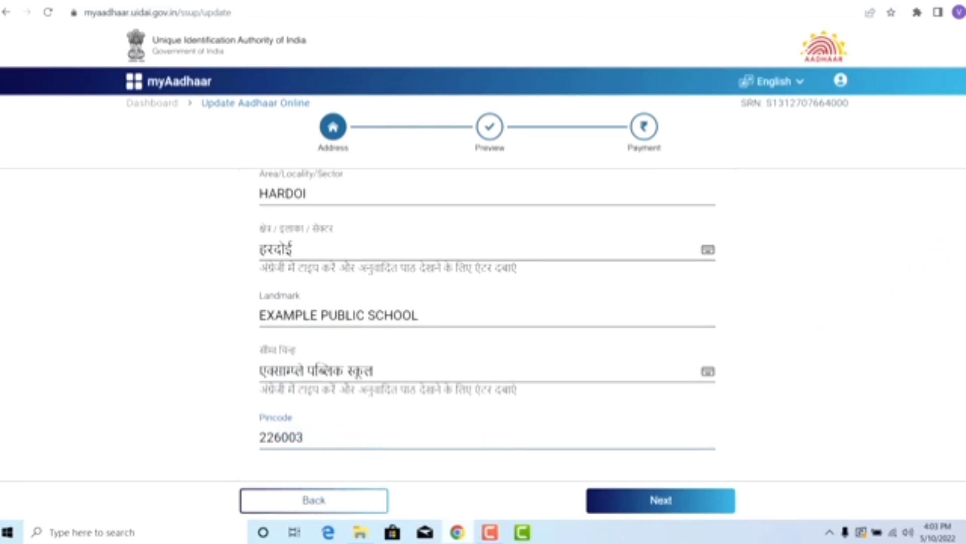
scroll(390, 302, down, 5)
click(385, 258)
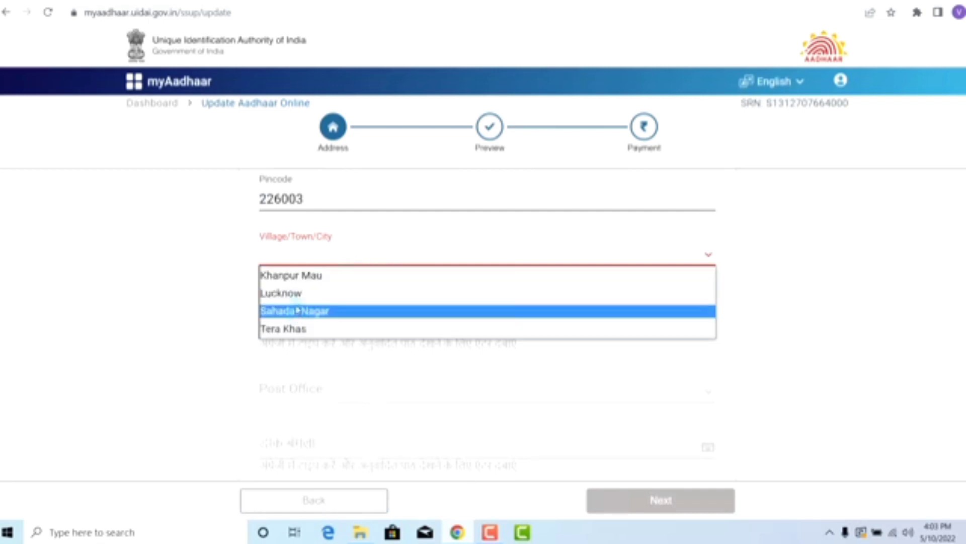
click(296, 294)
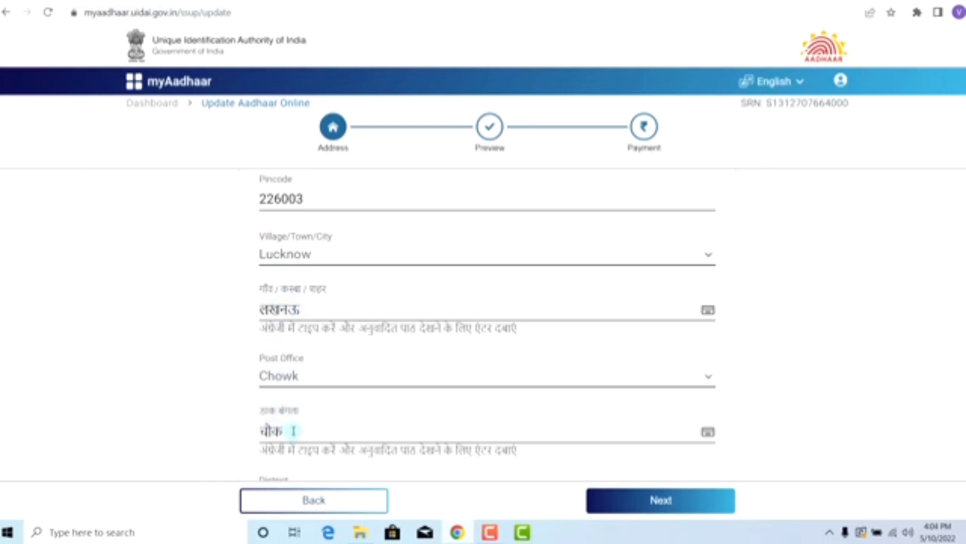
scroll(296, 429, down, 5)
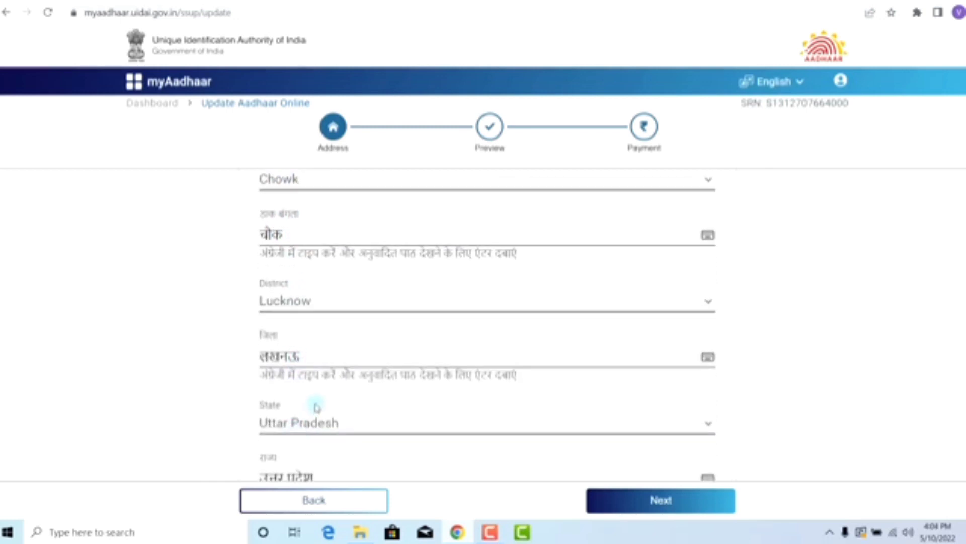
scroll(317, 405, down, 4)
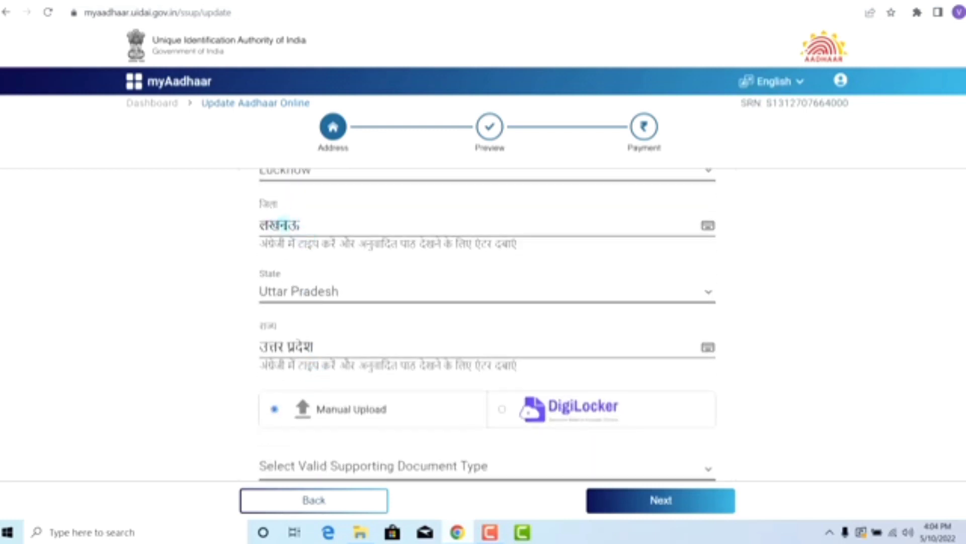
click(502, 343)
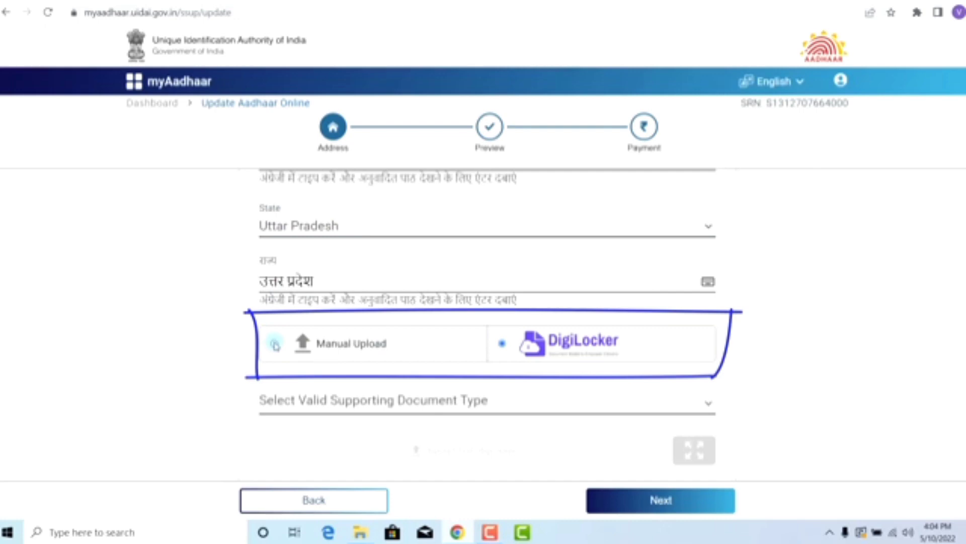
Switch to Manual Upload, set the document type to Voter ID Card, and accept the advisory
click(275, 344)
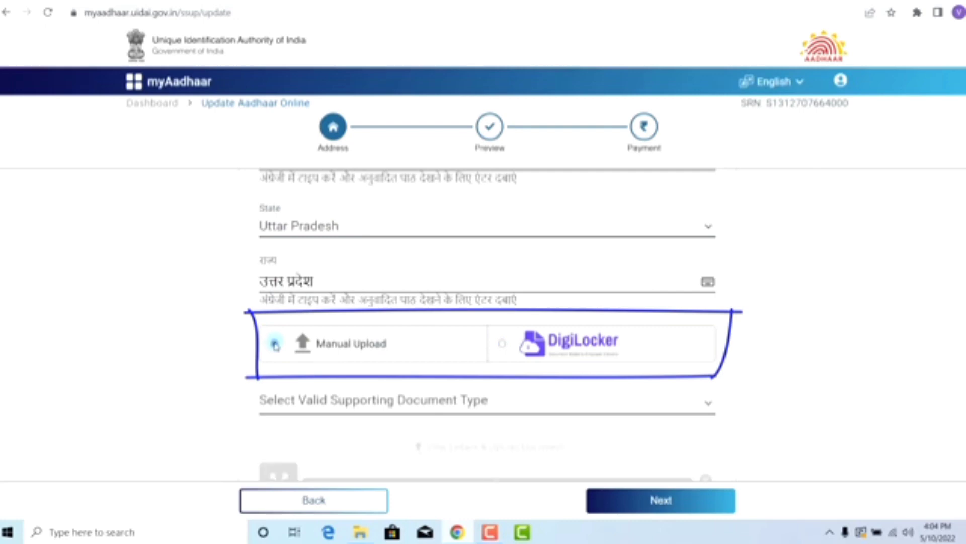
scroll(367, 347, down, 1)
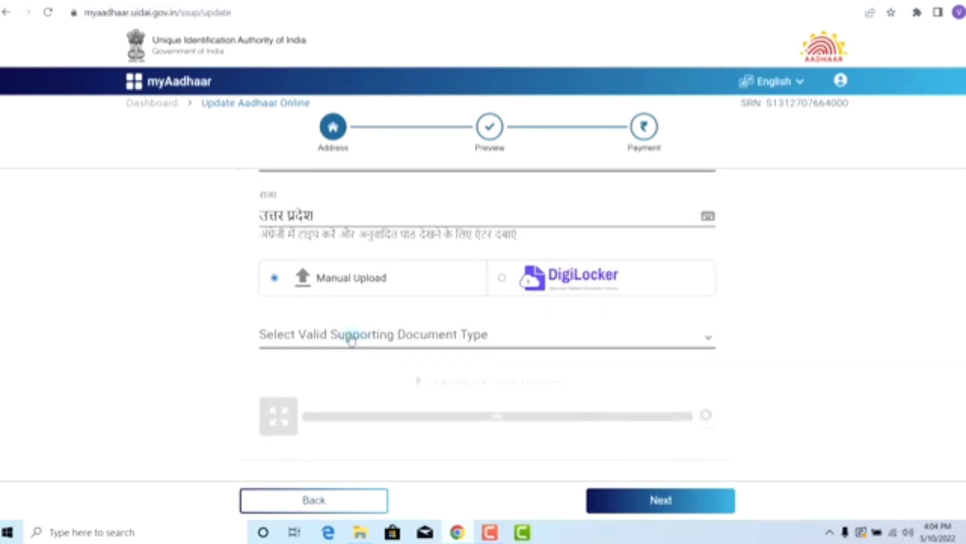
click(535, 340)
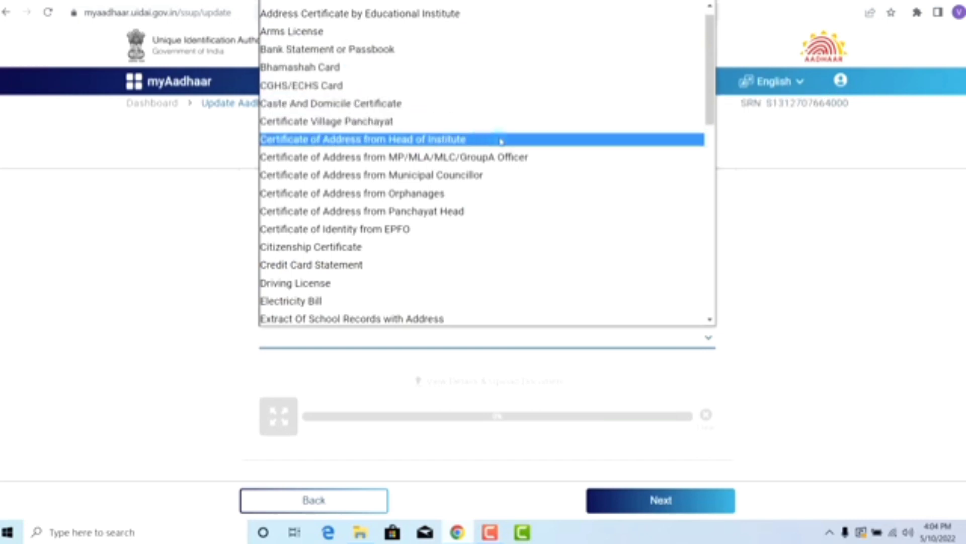
drag(711, 93, 692, 292)
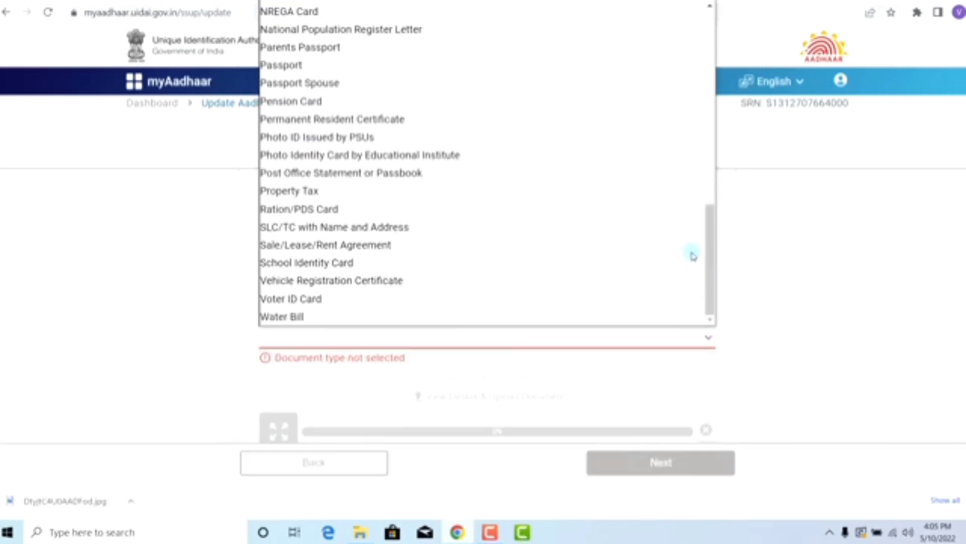
click(332, 300)
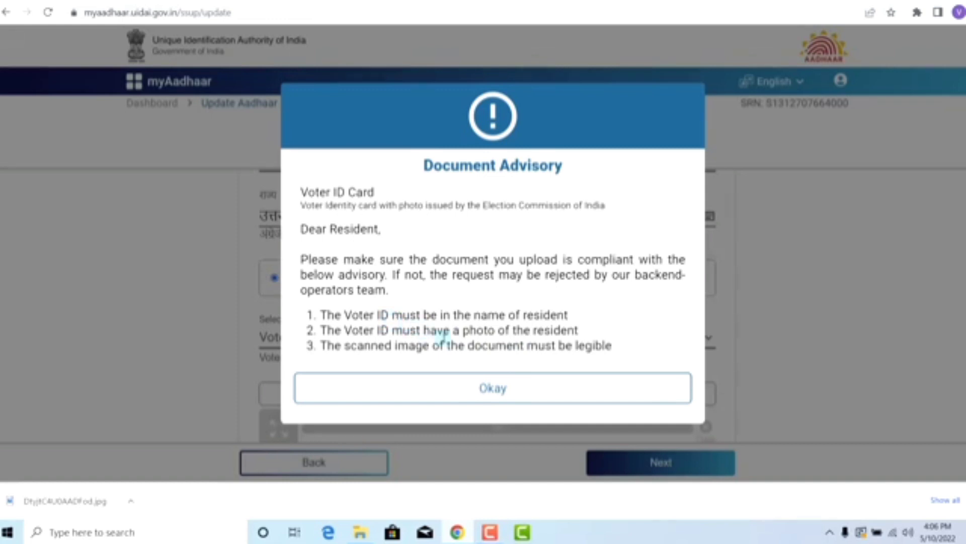
click(488, 388)
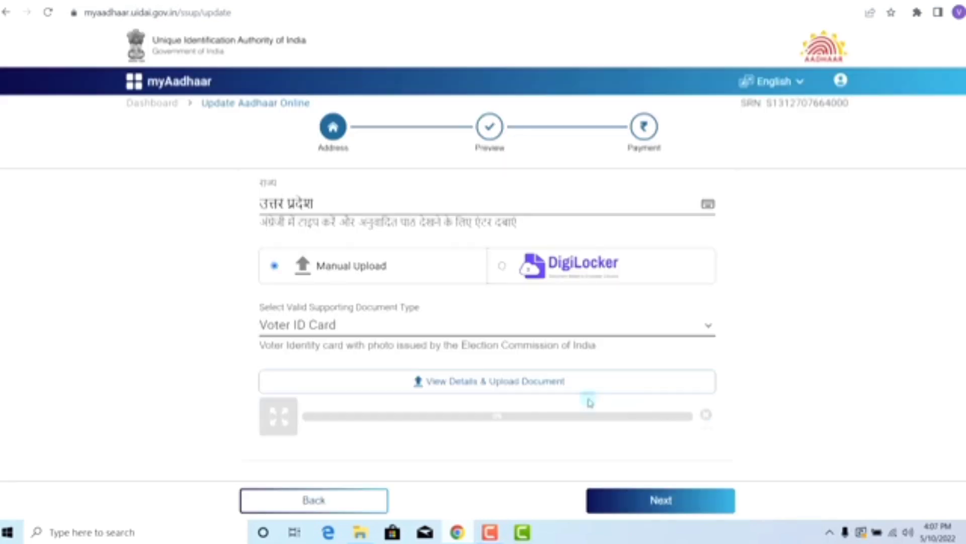
Upload the VOTER ID PDF as supporting proof and continue to the Preview
click(517, 382)
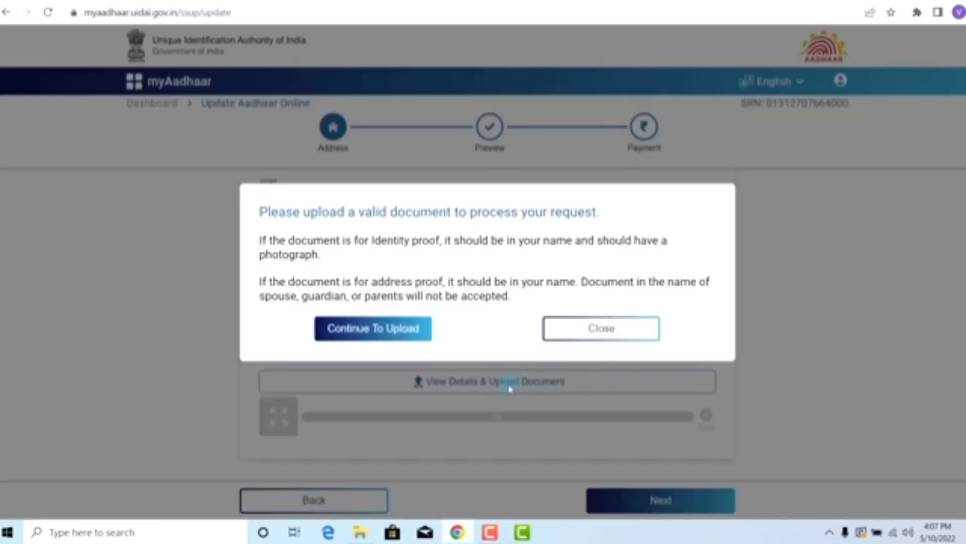
click(359, 332)
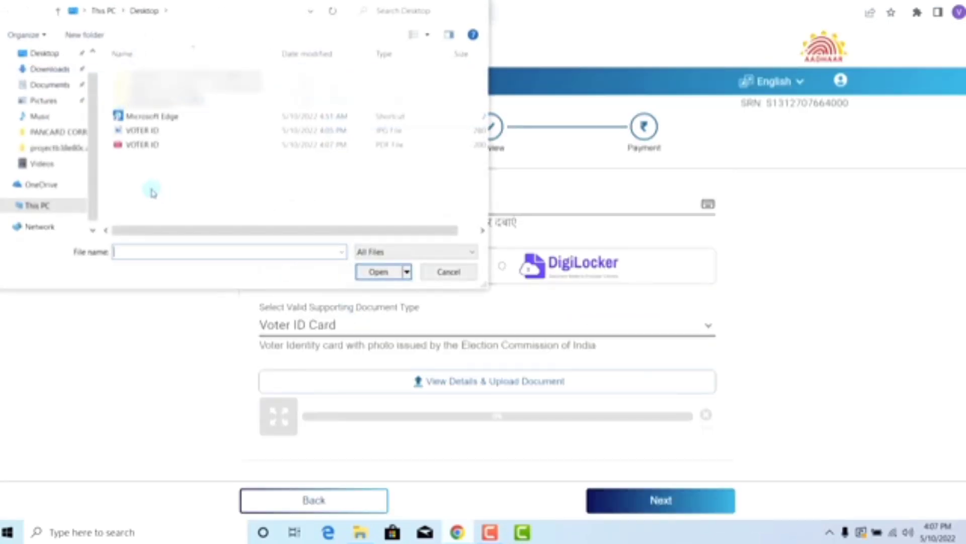
click(146, 145)
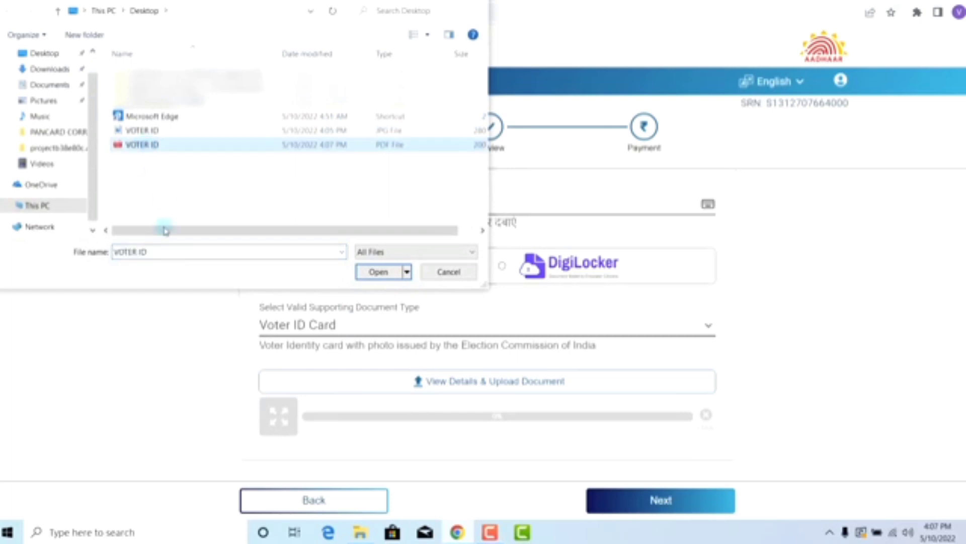
click(377, 274)
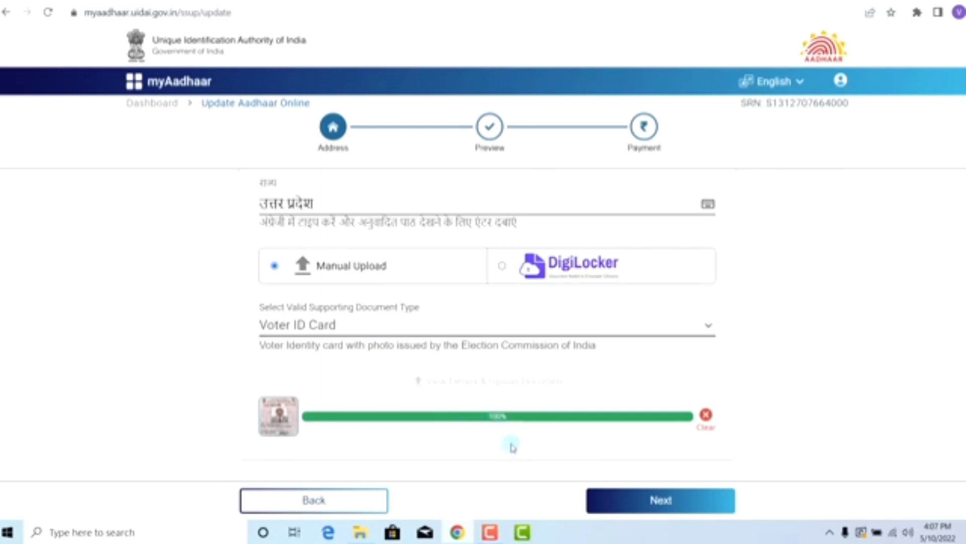
click(630, 502)
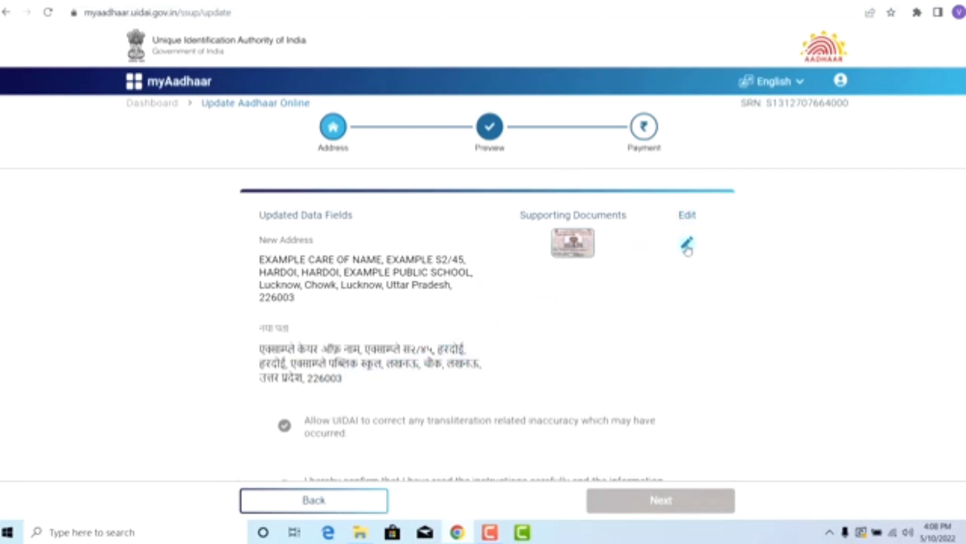
Accept the transliteration-correction and information-accuracy declarations and continue to Payment
scroll(688, 246, down, 2)
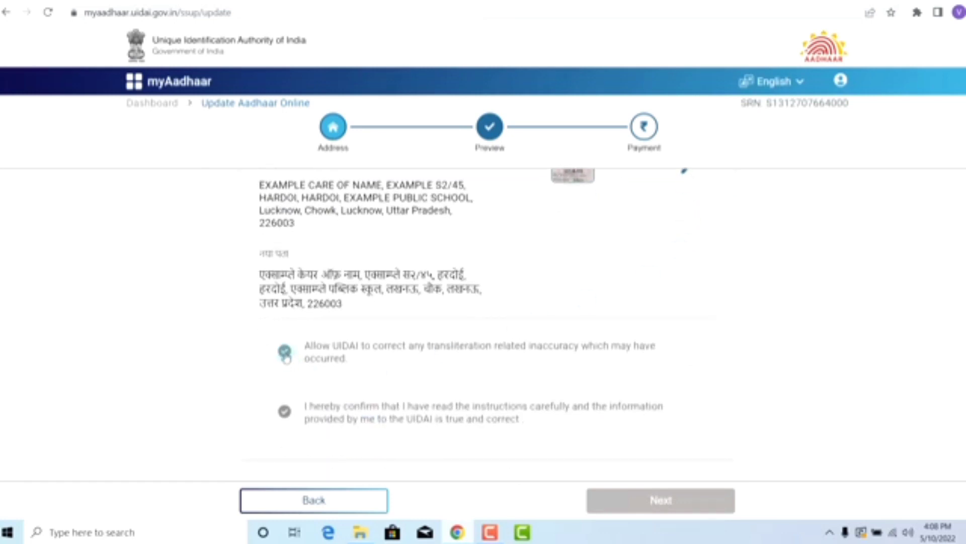
click(285, 352)
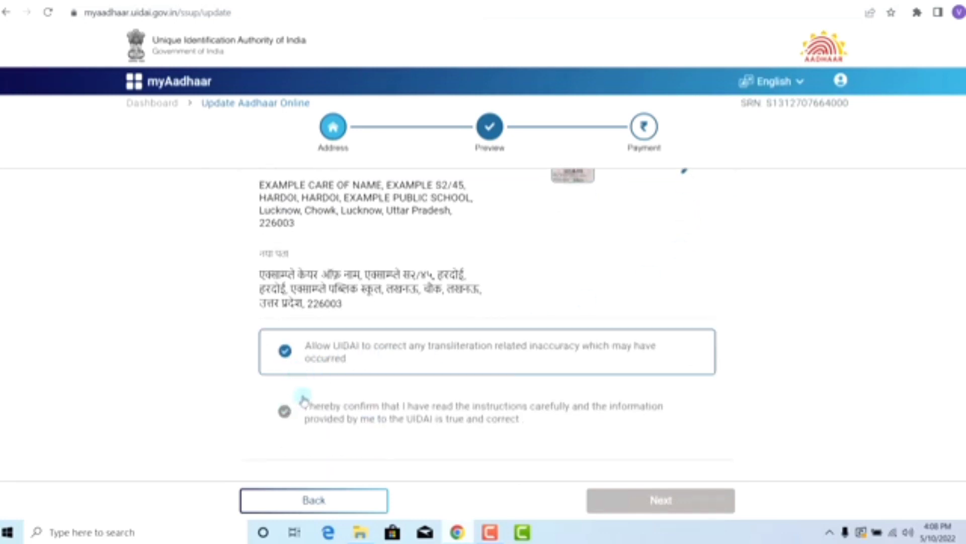
click(320, 403)
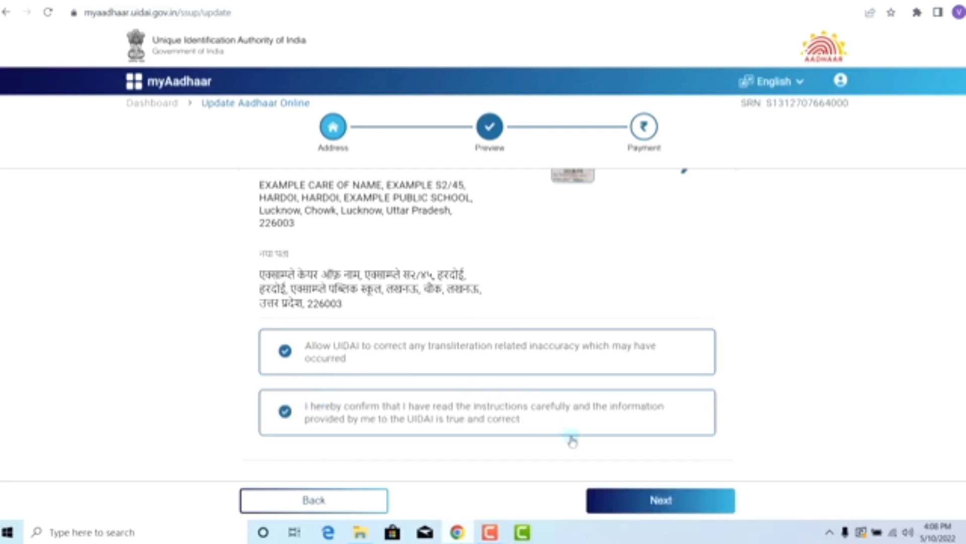
click(645, 501)
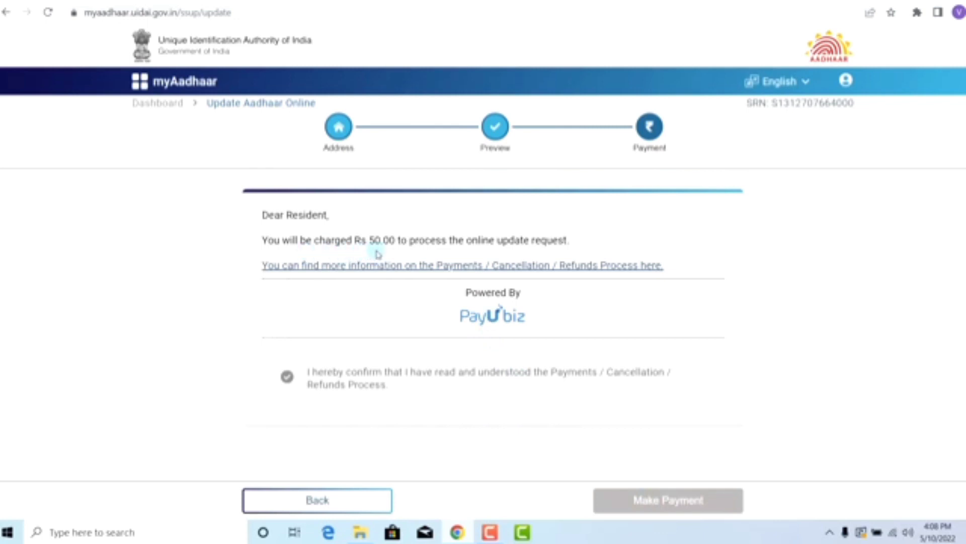
Accept the payments, cancellation and refunds terms and proceed to pay Rs 50.00
click(345, 386)
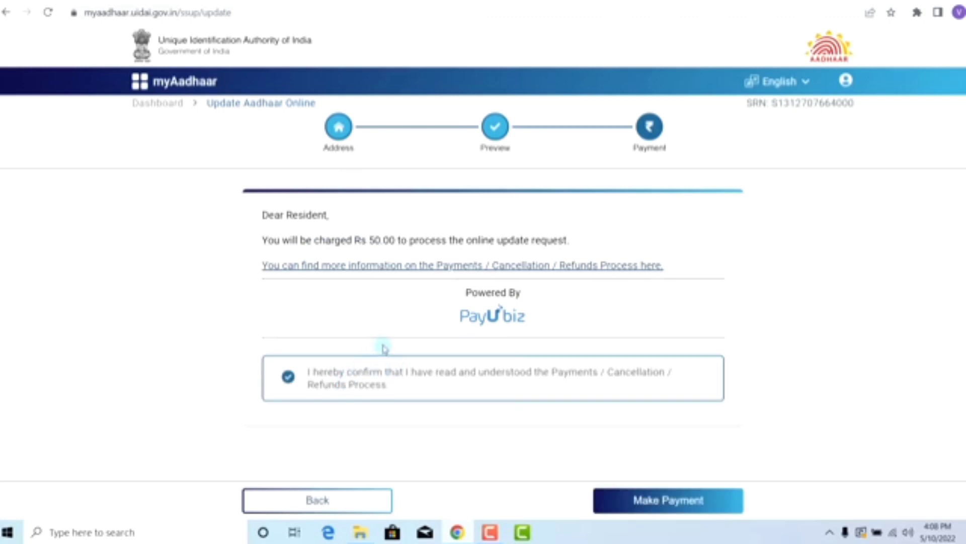
click(613, 500)
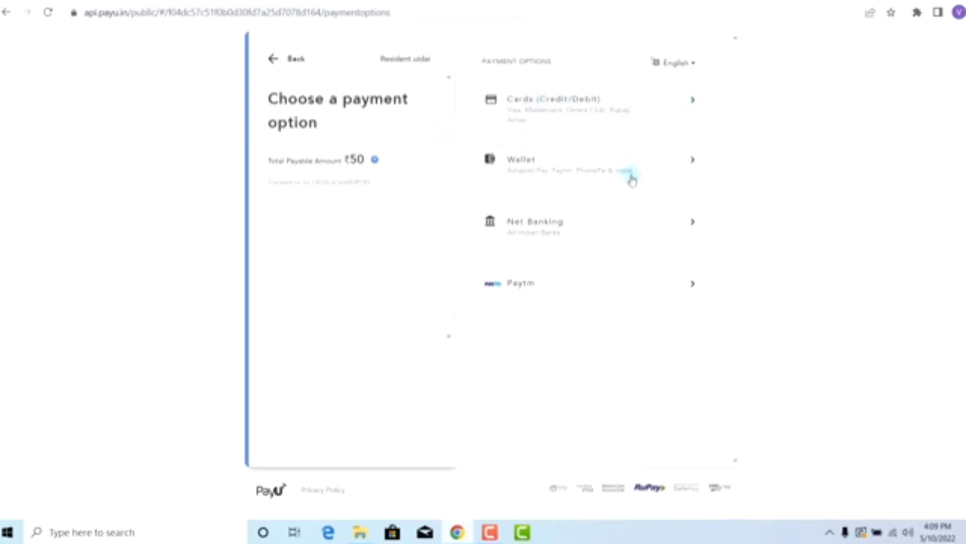
Pay the ₹50 fee by credit/debit card with the card number, expiry 02/22, security code and cardholder name
click(553, 108)
click(532, 129)
key(ctrl+v)
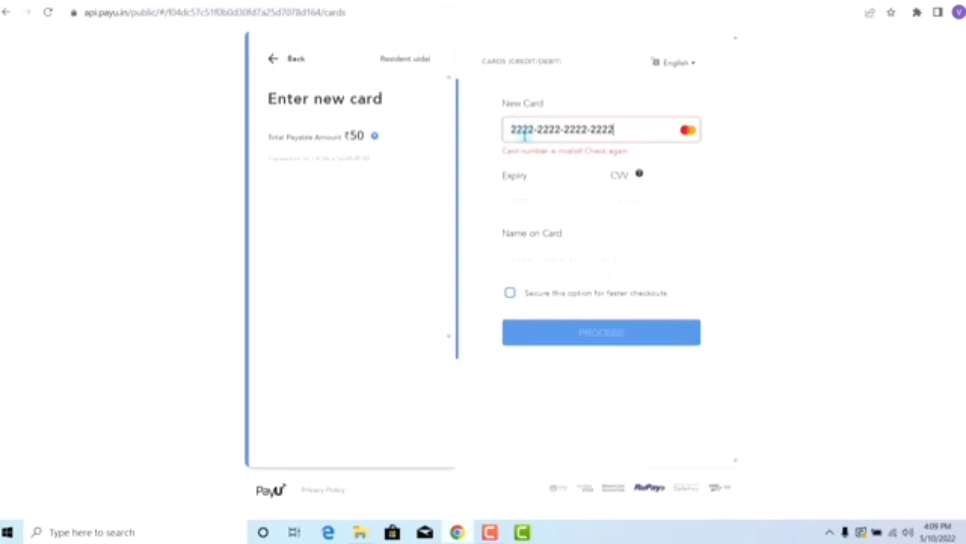
click(527, 196)
text(02/22)
click(624, 201)
text(222)
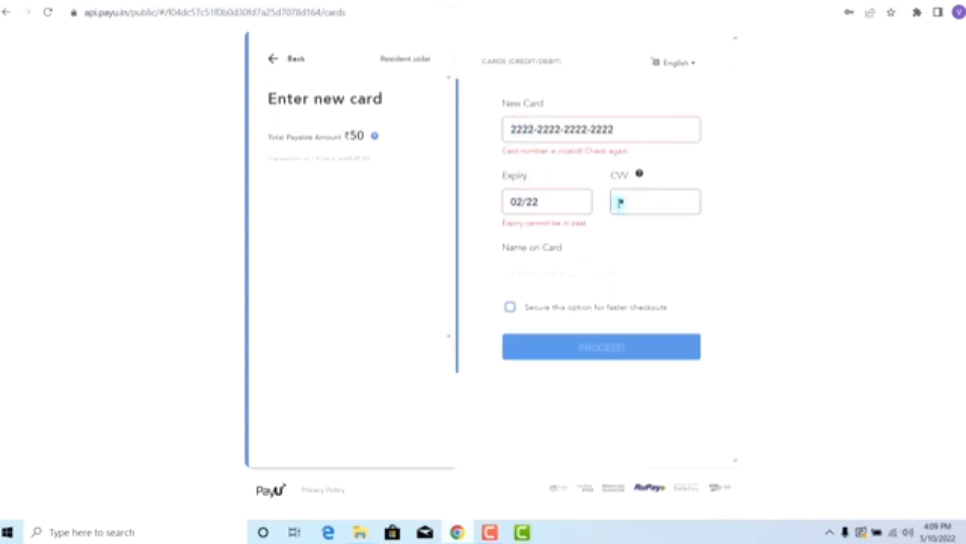
click(545, 268)
text(CARD HOLDER NAME)
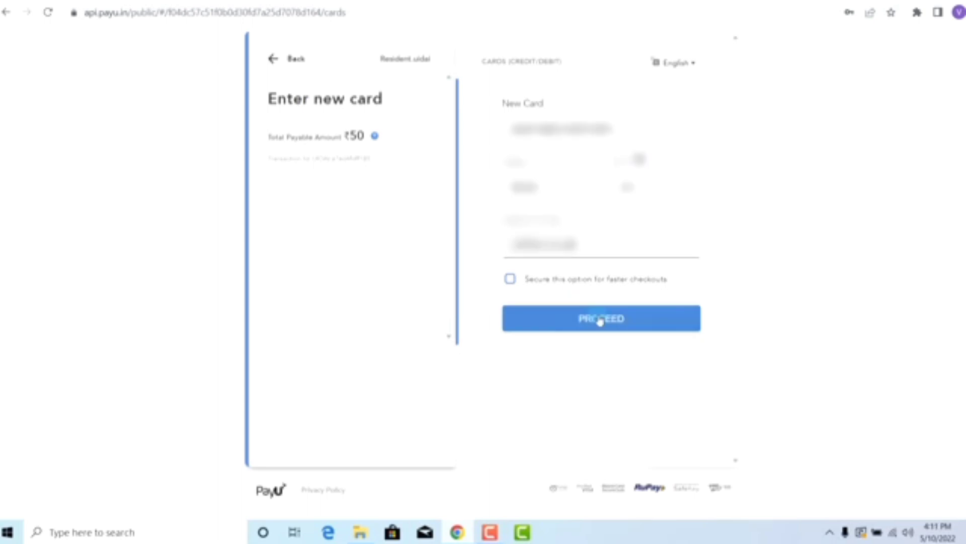
click(600, 319)
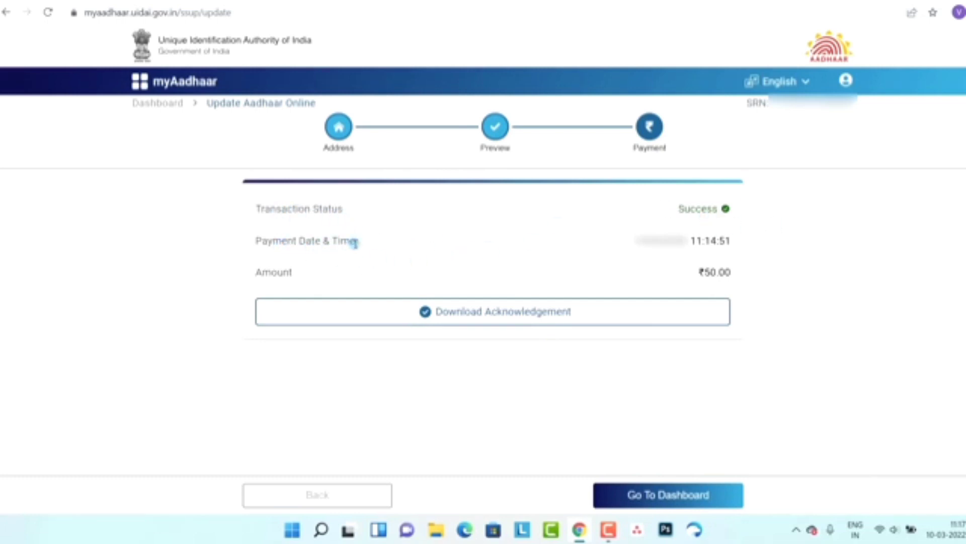
Download acknowledgementSlip.pdf and open it from the downloads bar
click(486, 318)
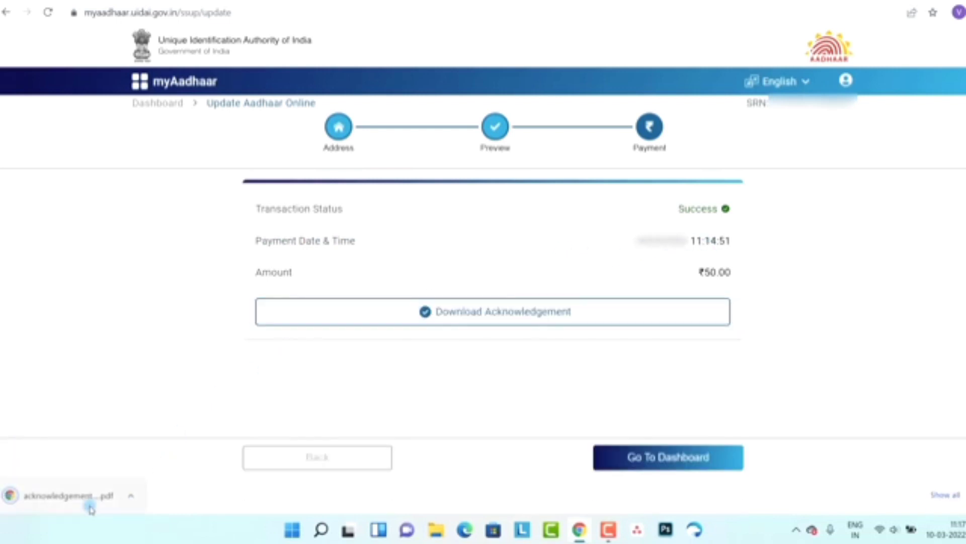
click(90, 507)
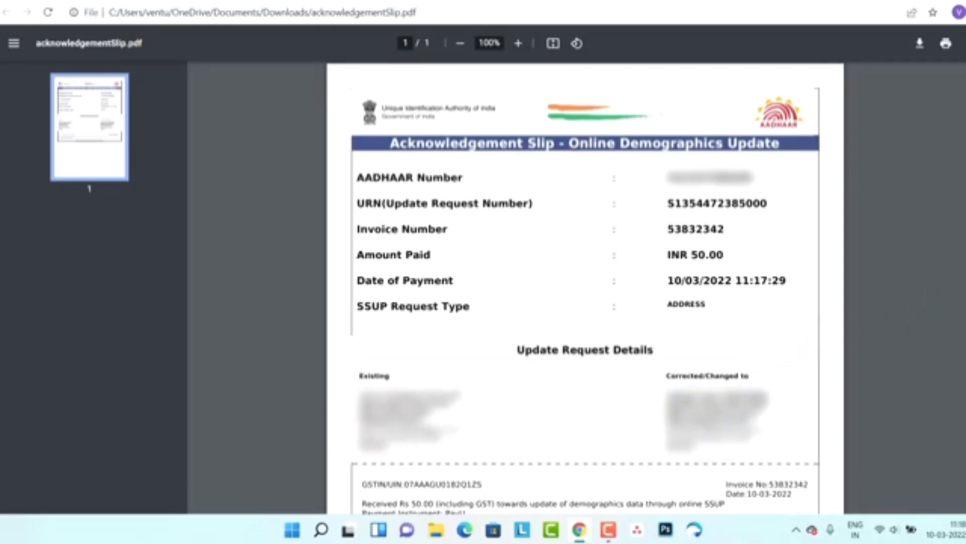
Scroll down the acknowledgement slip to read its payment and update request details
scroll(585, 287, down, 5)
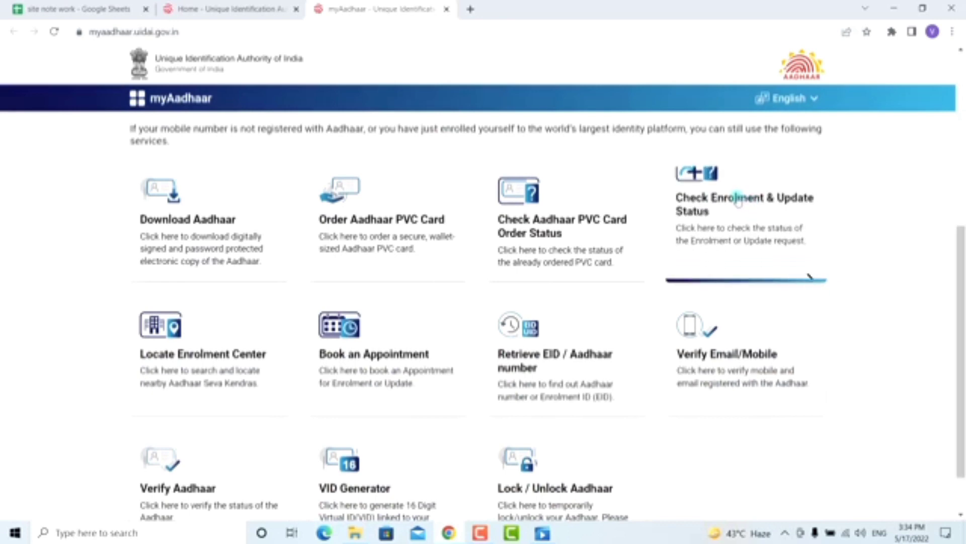
Look up the address update using its SRN and the captcha, confirming the 10/03/2022 request shows Completed
click(734, 214)
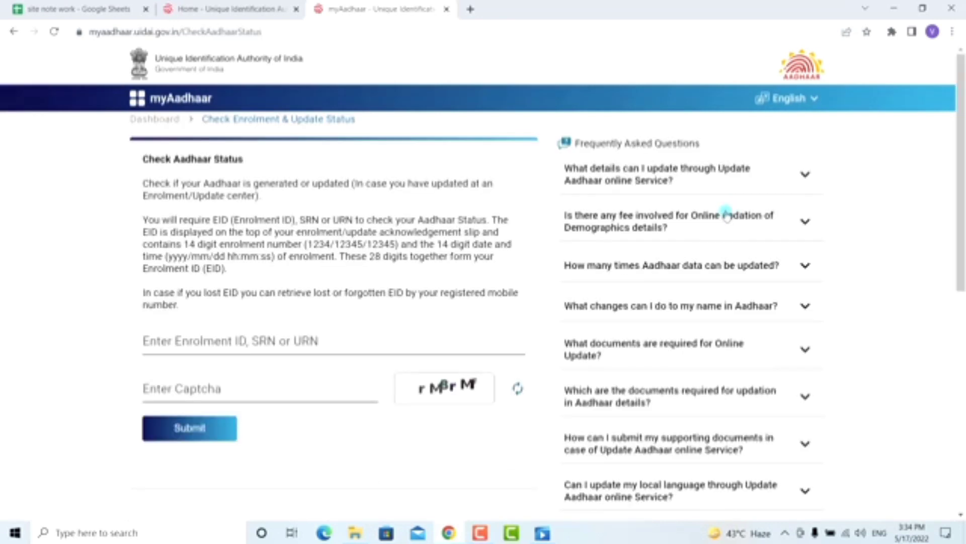
click(297, 341)
key(ctrl+v)
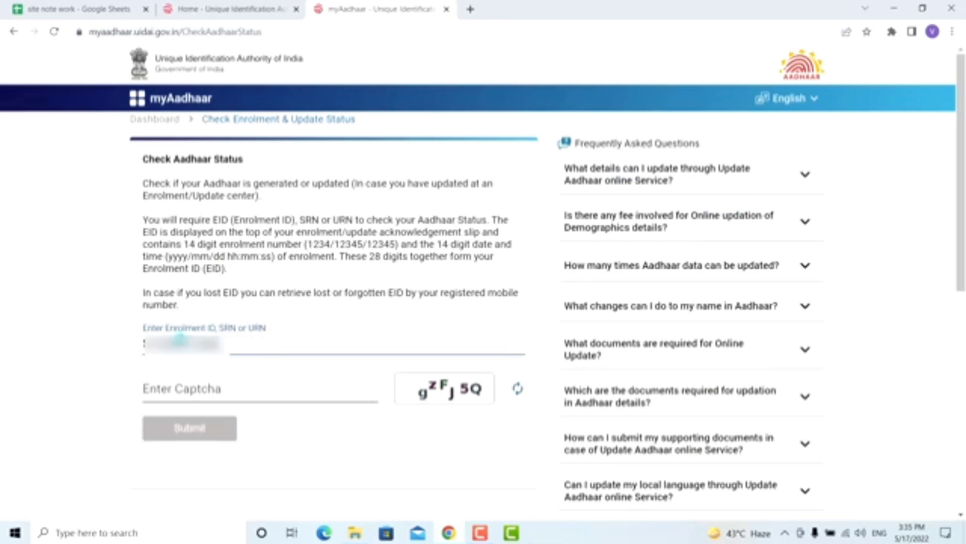
text(00)
text(r3QUBg)
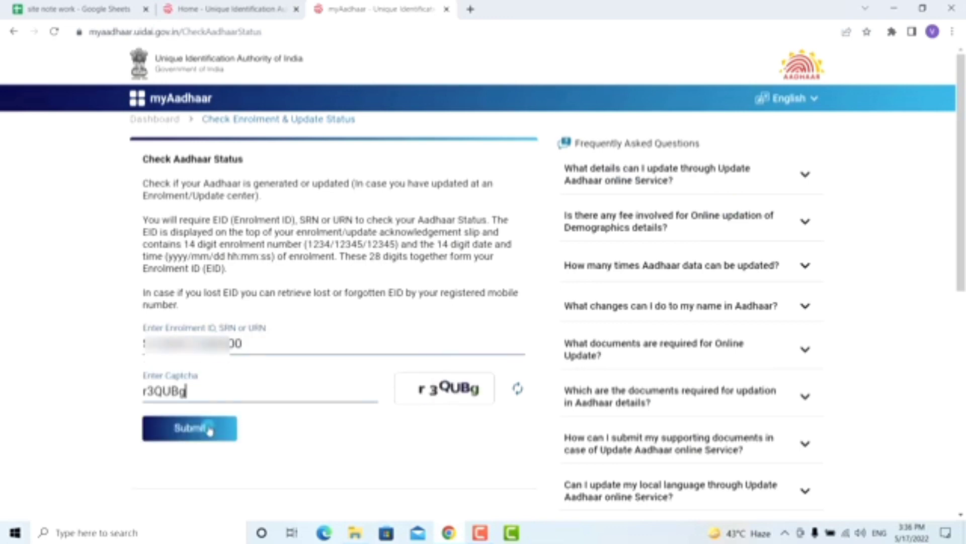
click(209, 428)
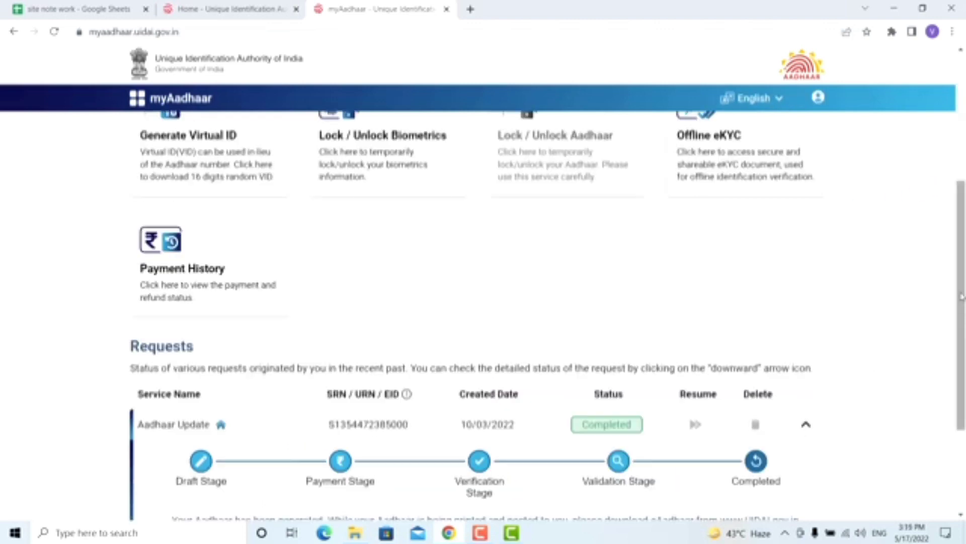
drag(961, 296, 959, 310)
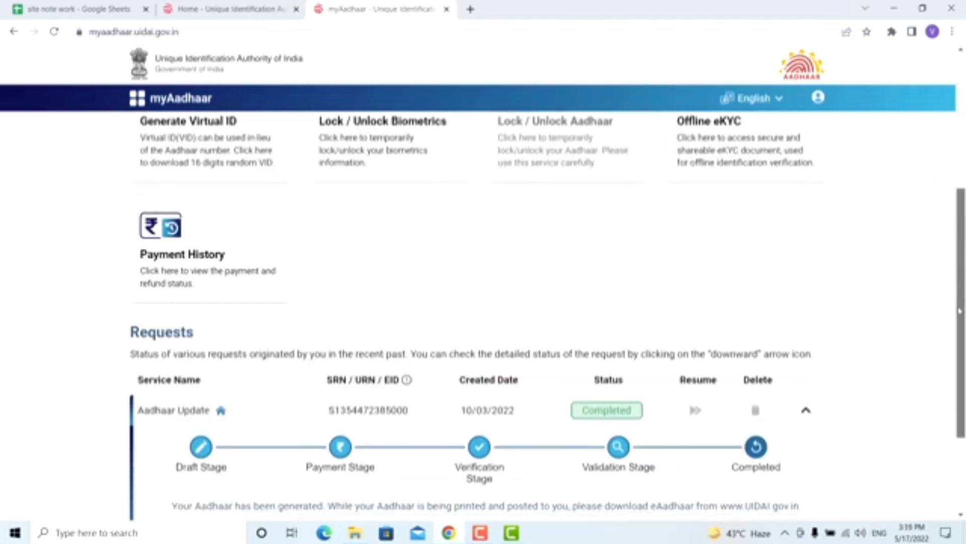
scroll(960, 310, up, 1)
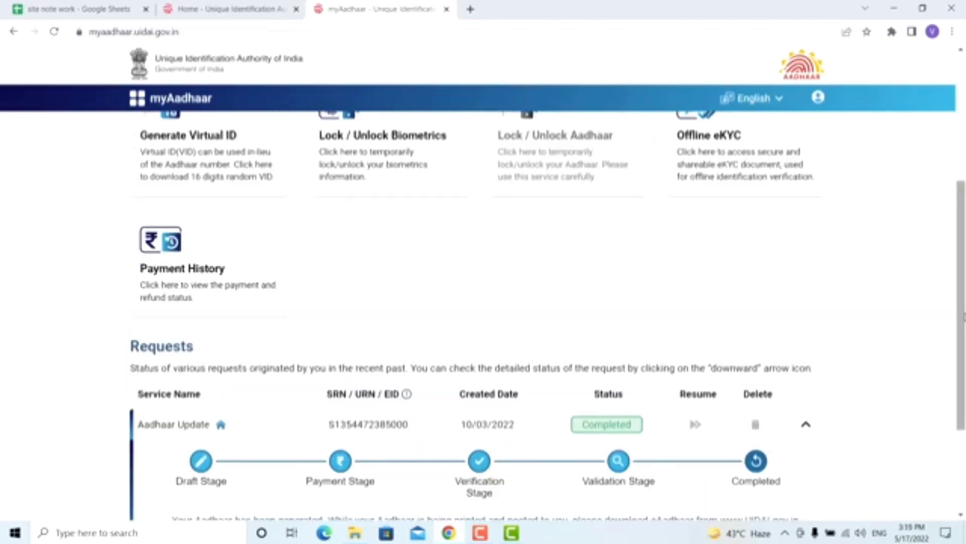